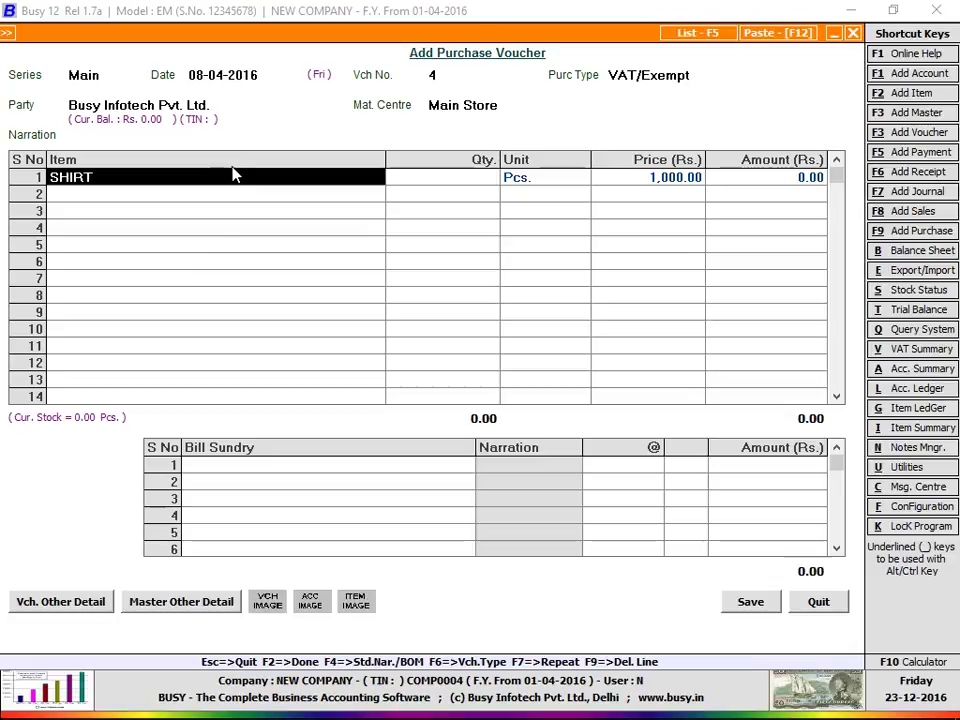
Step: Leave the purchase voucher and open the Features / Options configuration screen
key(alt+f)
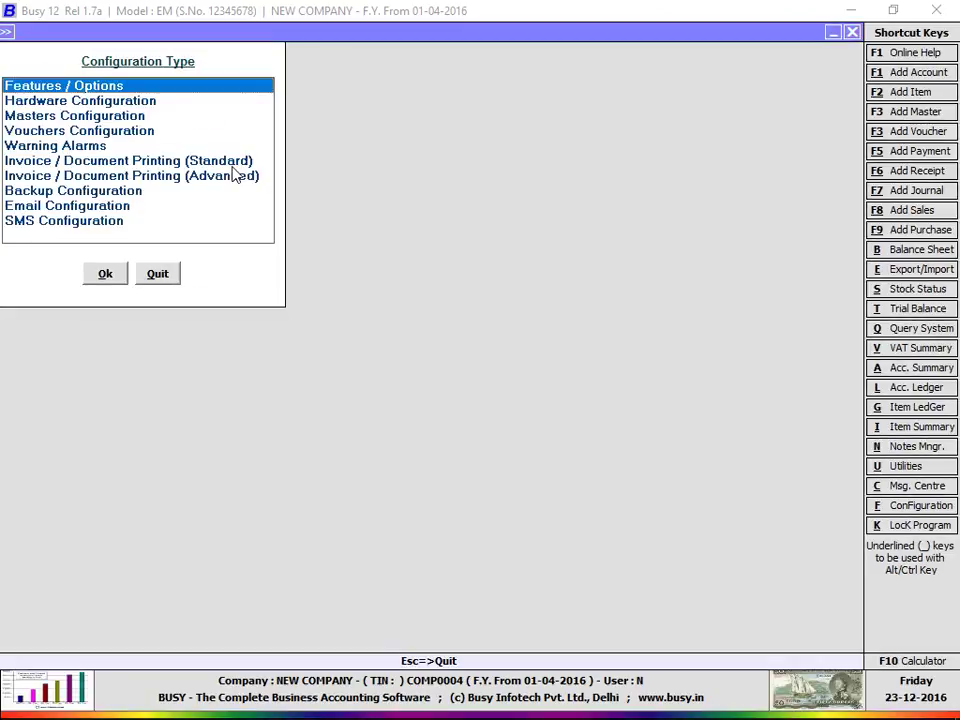
key(Return)
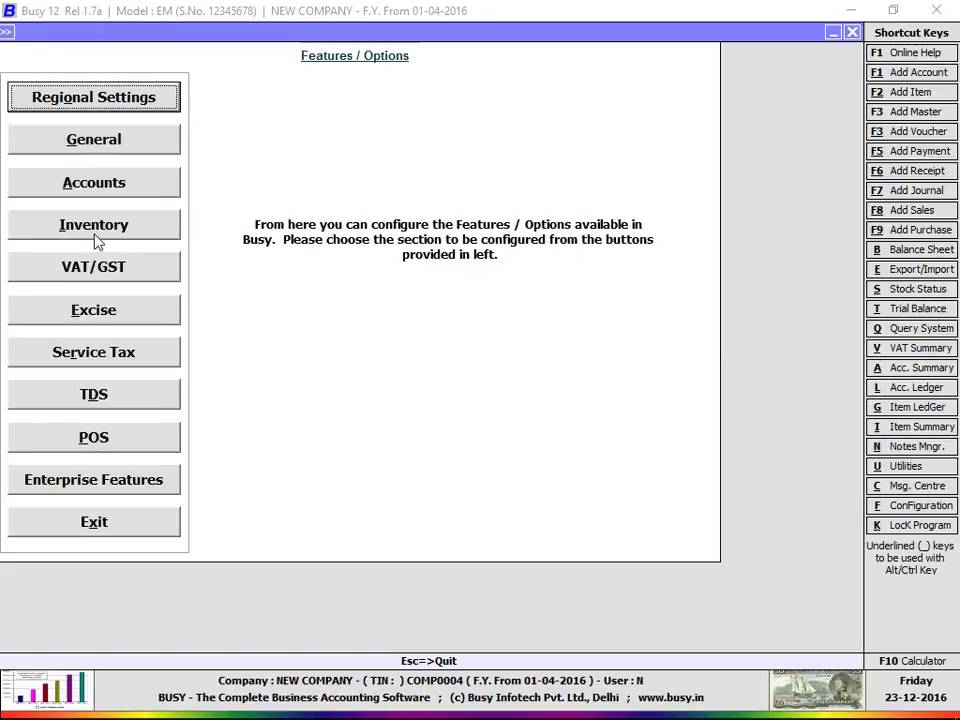
Step: In the Inventory features, enable Maintain Images/Notes with Masters/Vouchers
click(94, 230)
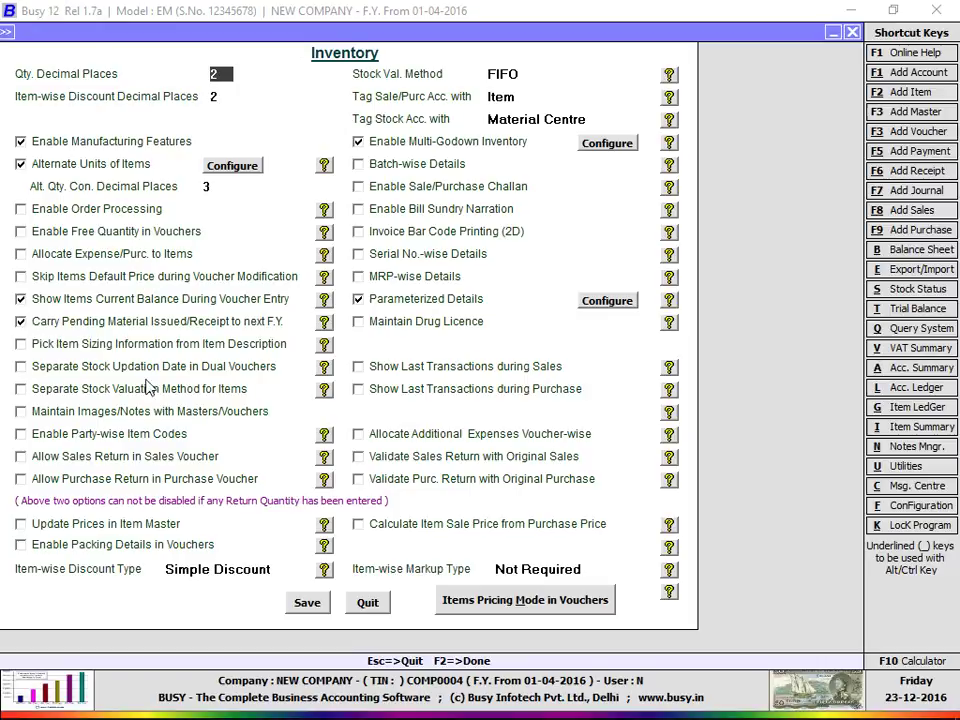
click(76, 416)
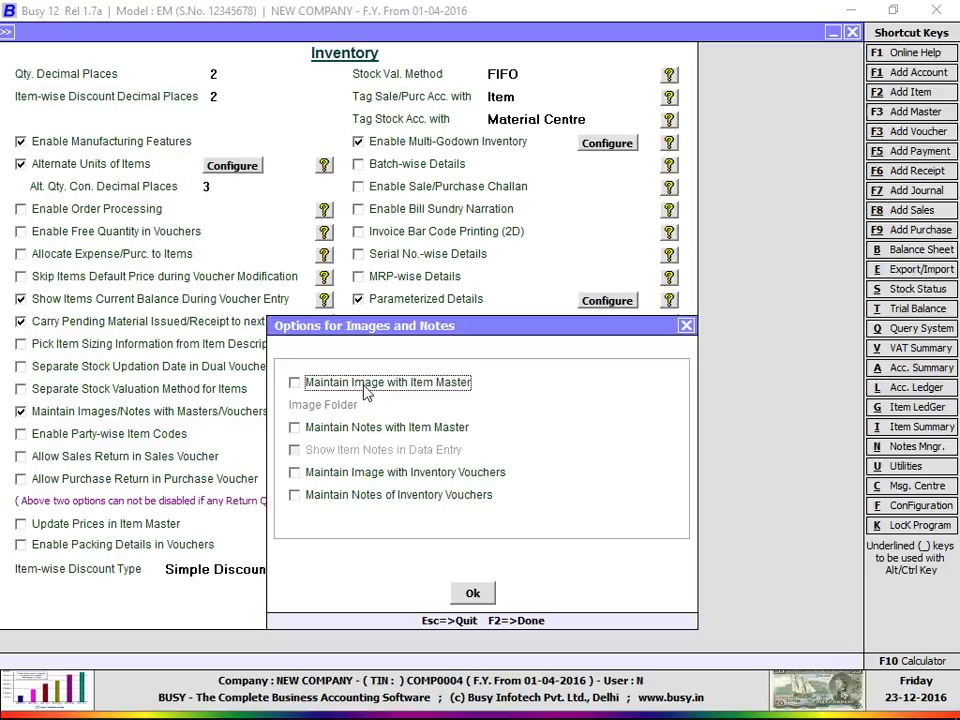
Step: Enable Maintain Image with Item Master using folder C:\BusyWin\CSBackup, then save the inventory options
click(367, 393)
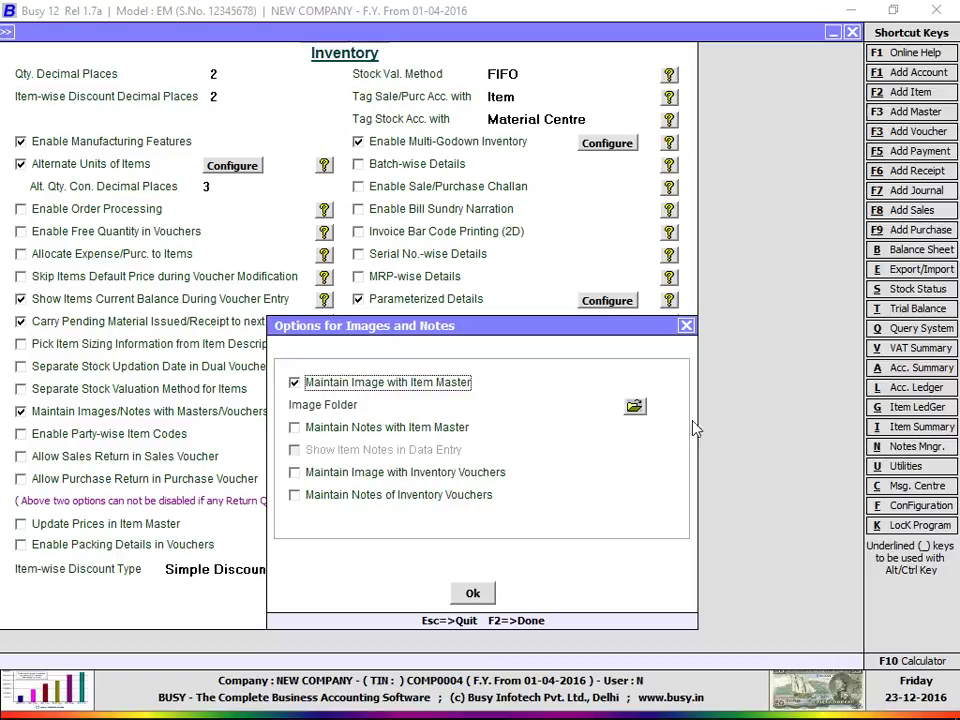
click(636, 407)
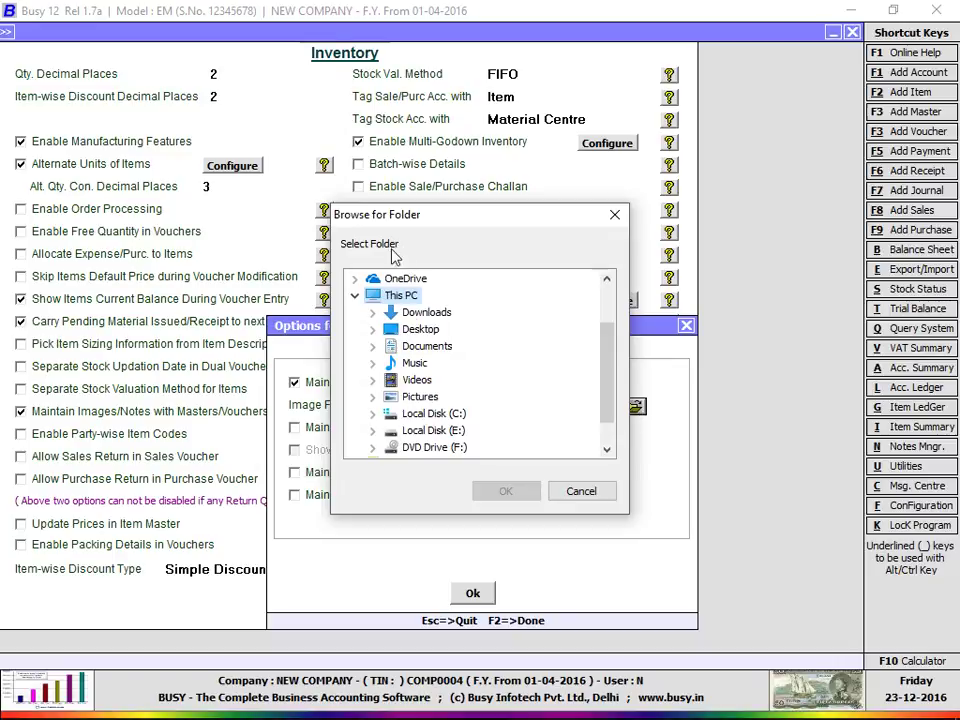
click(422, 414)
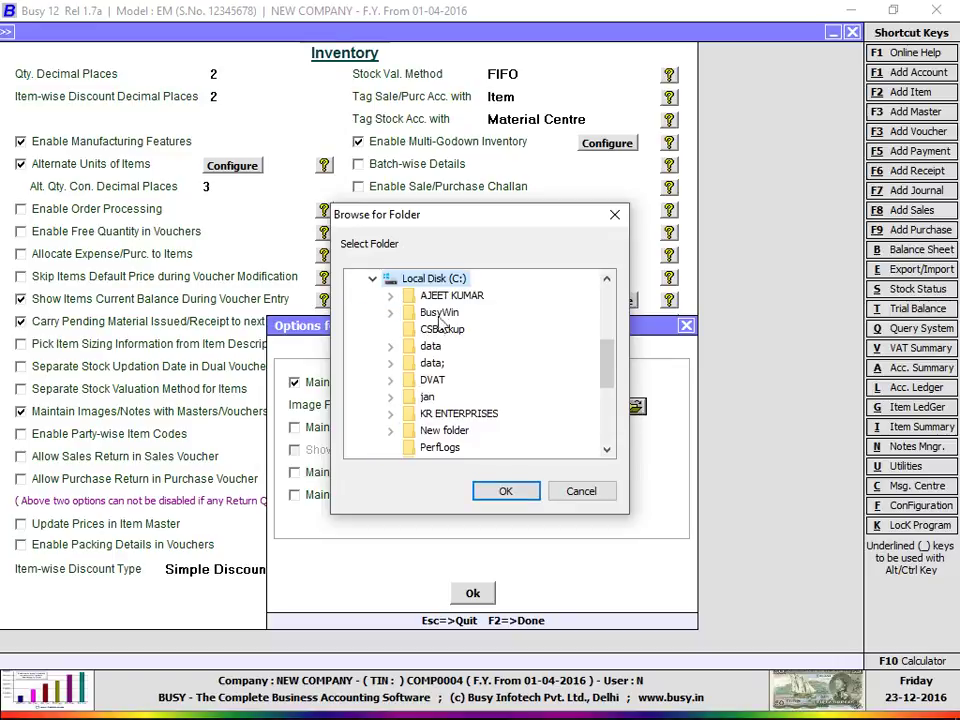
double_click(442, 313)
click(455, 329)
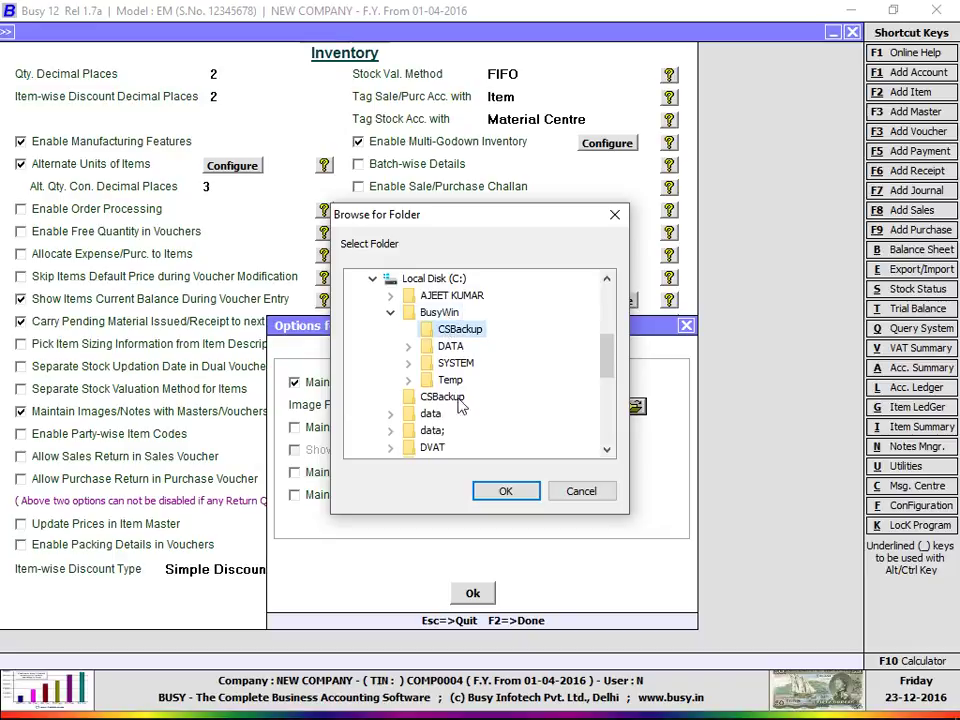
click(506, 492)
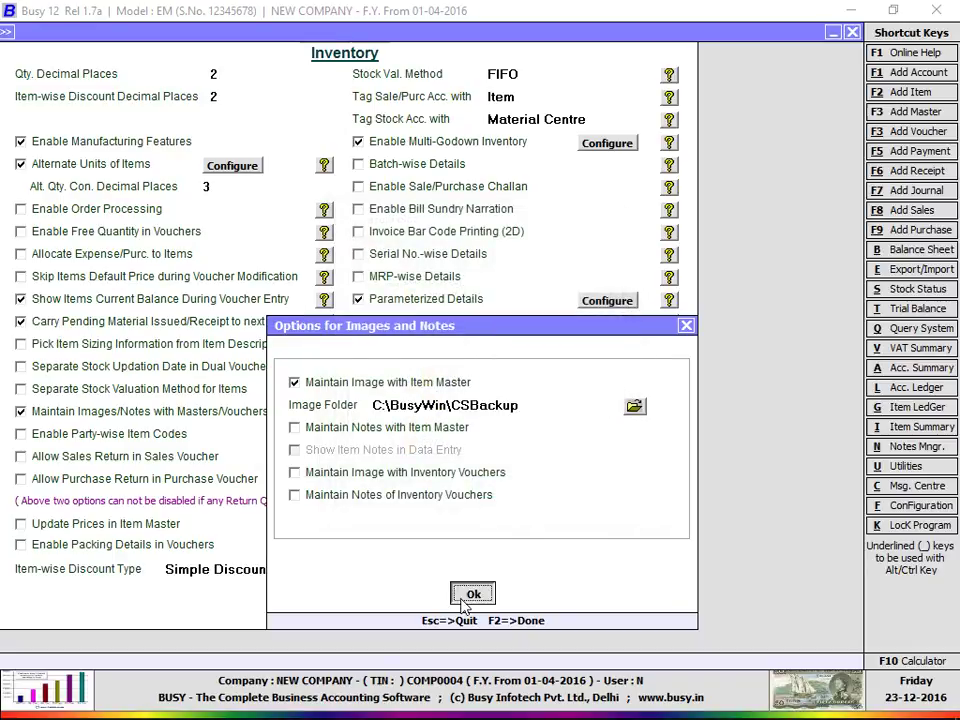
click(470, 596)
click(314, 605)
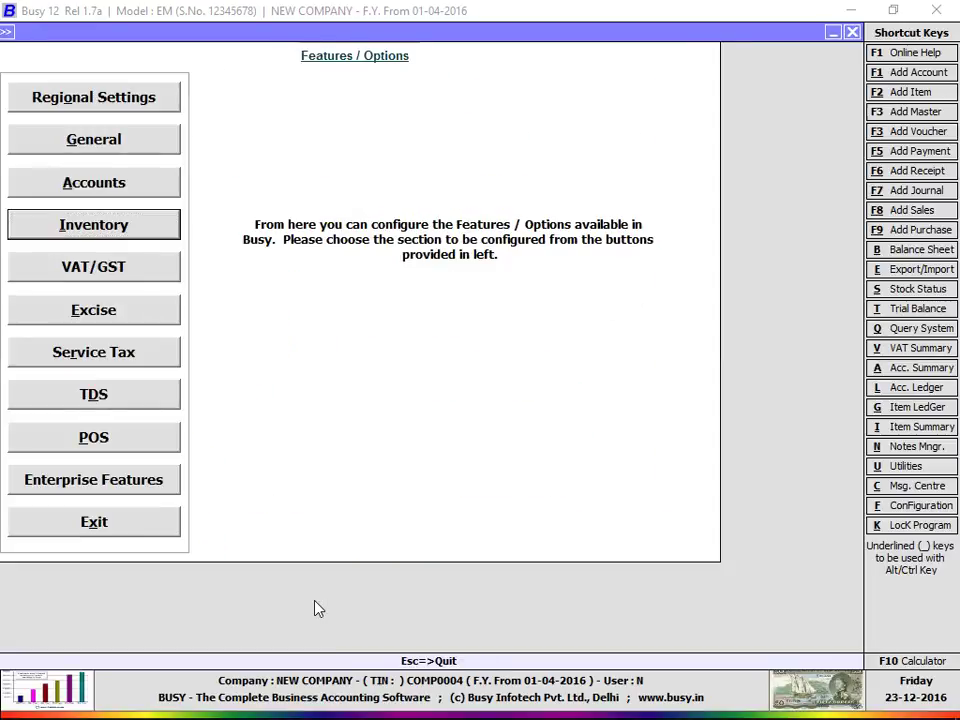
Step: Open a maximized File Explorer and check the contents of C:\BusyWin\CSBackup
key(super+e)
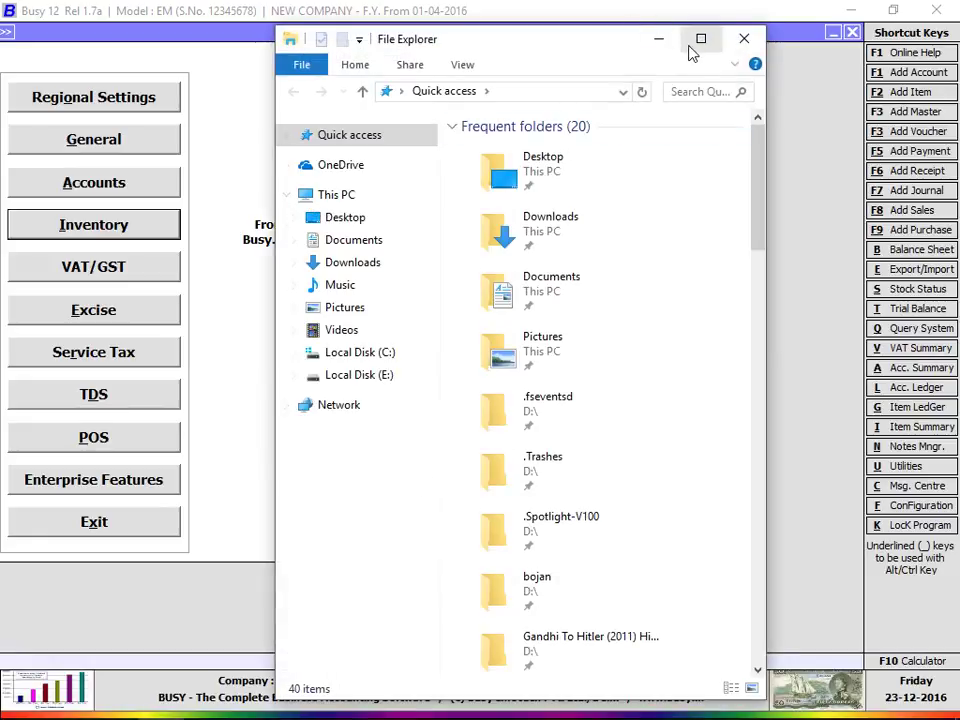
click(699, 38)
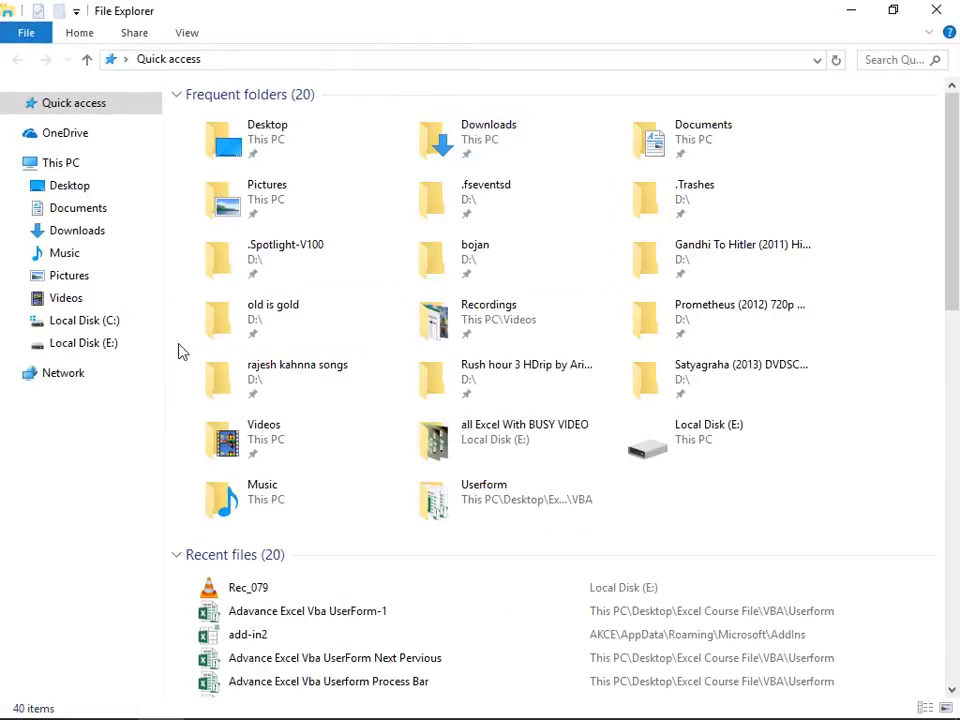
click(133, 322)
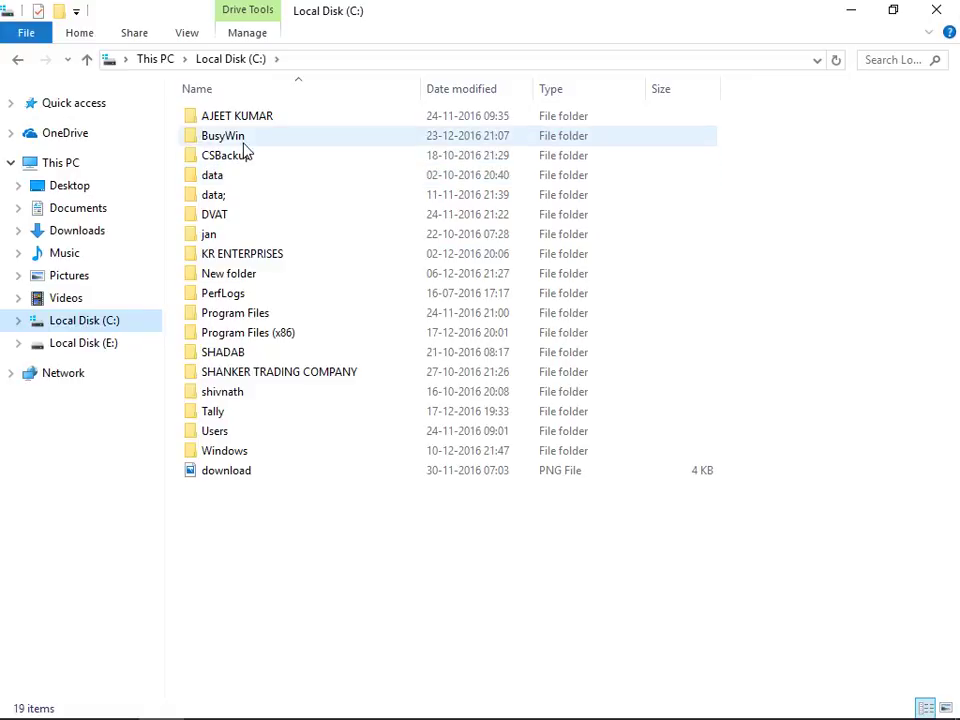
double_click(240, 140)
double_click(268, 118)
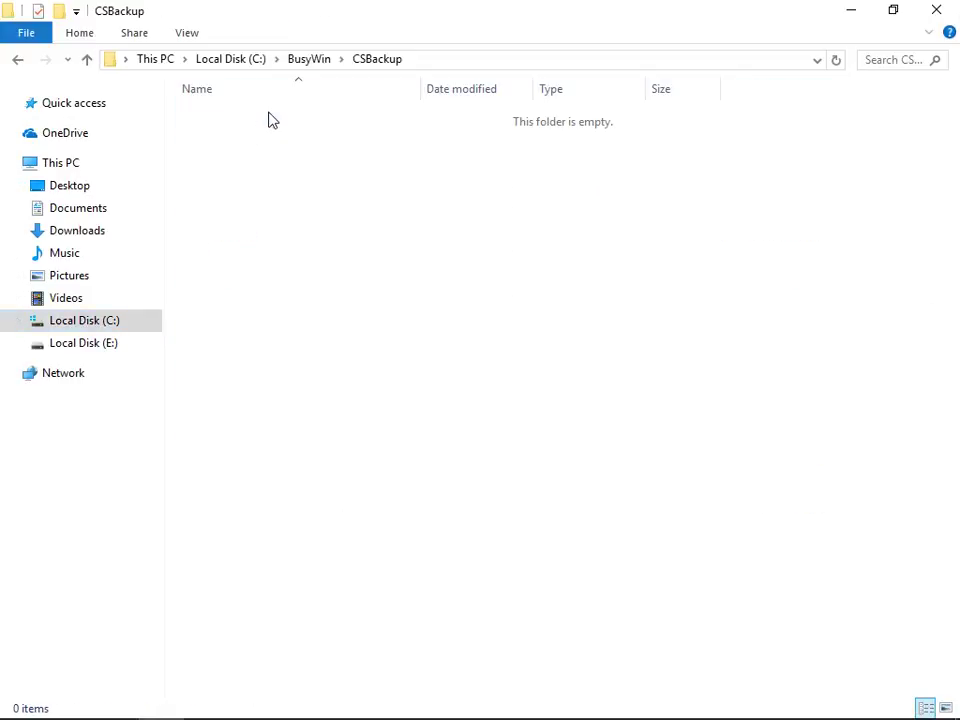
Step: In Pictures, duplicate the index, indexa and software images
click(86, 274)
click(238, 281)
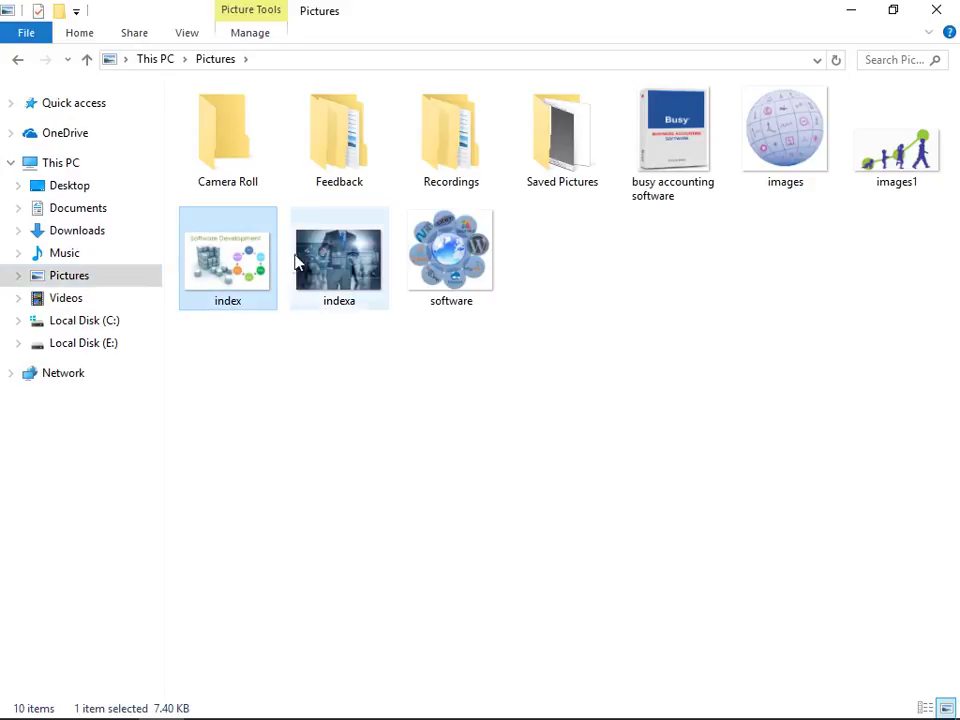
ctrl+click(330, 262)
ctrl+click(451, 258)
key(ctrl+v)
Step: Select seven images in Pictures, including busy accounting software and indexa, and cut them
ctrl+click(855, 98)
ctrl+click(782, 140)
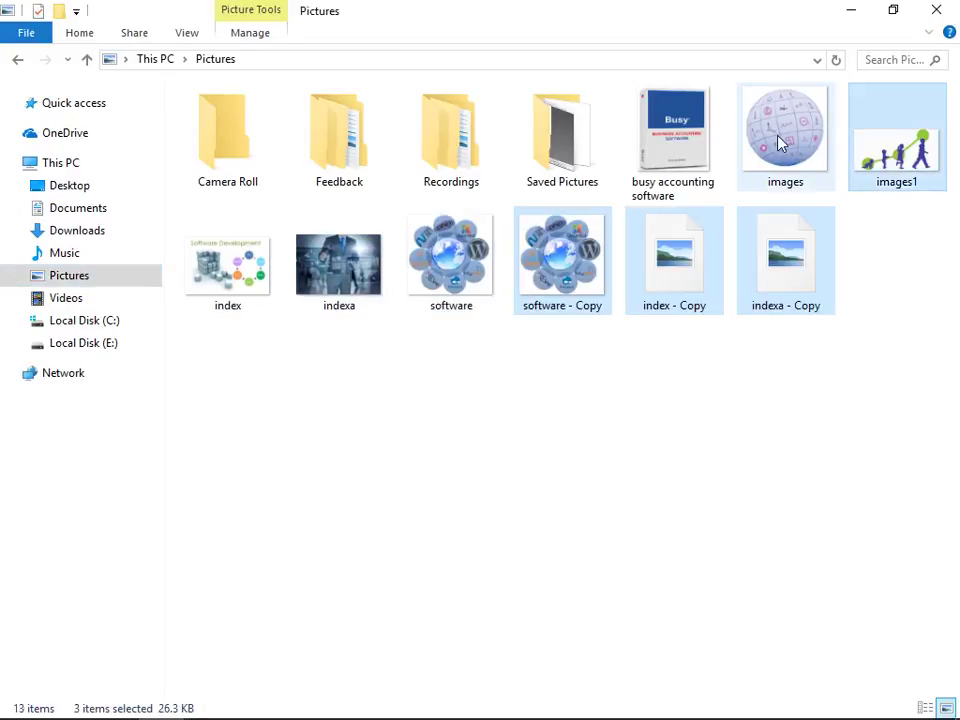
ctrl+click(677, 150)
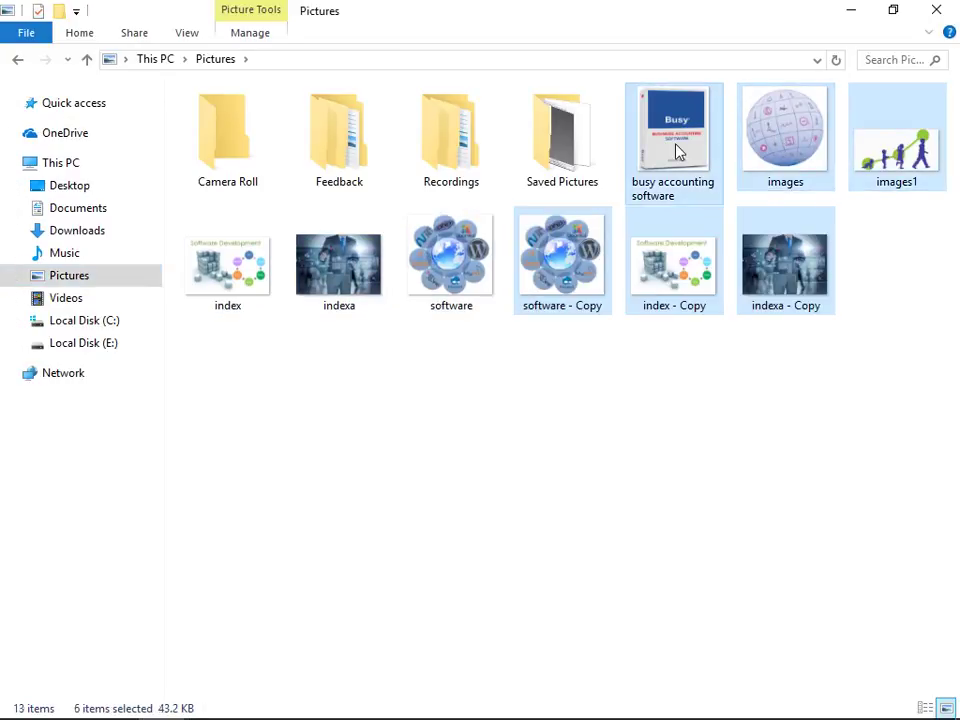
right_click(677, 147)
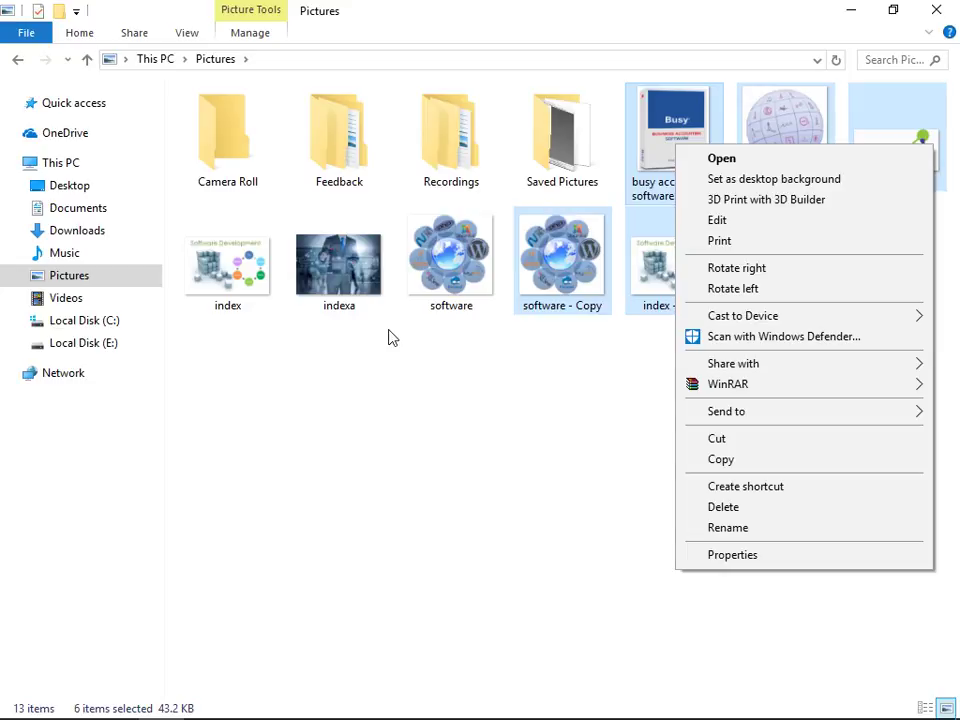
ctrl+click(358, 304)
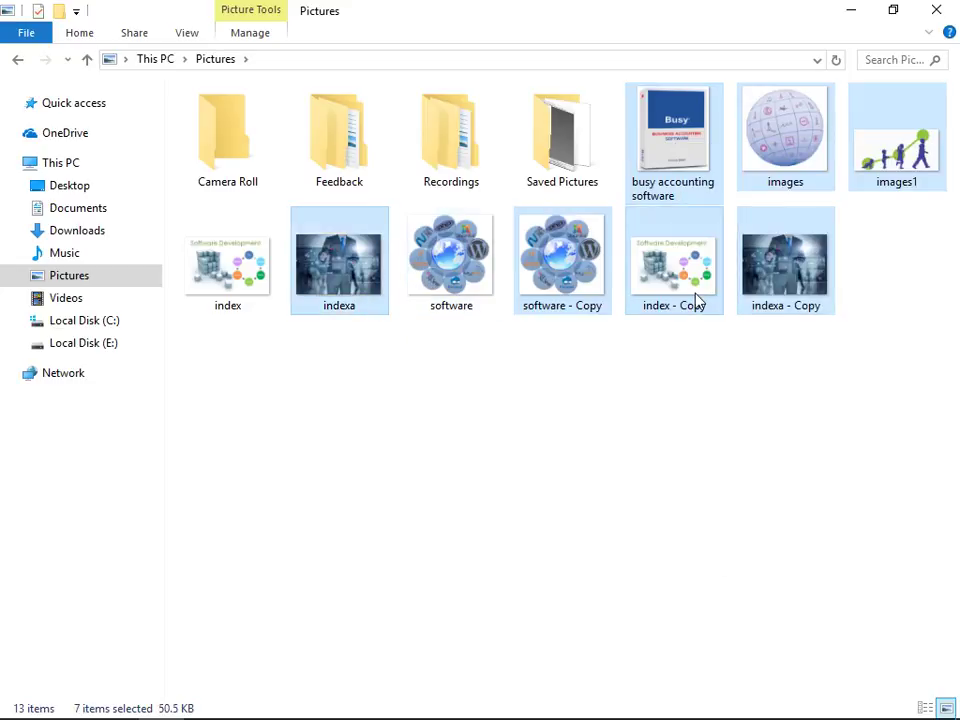
right_click(748, 259)
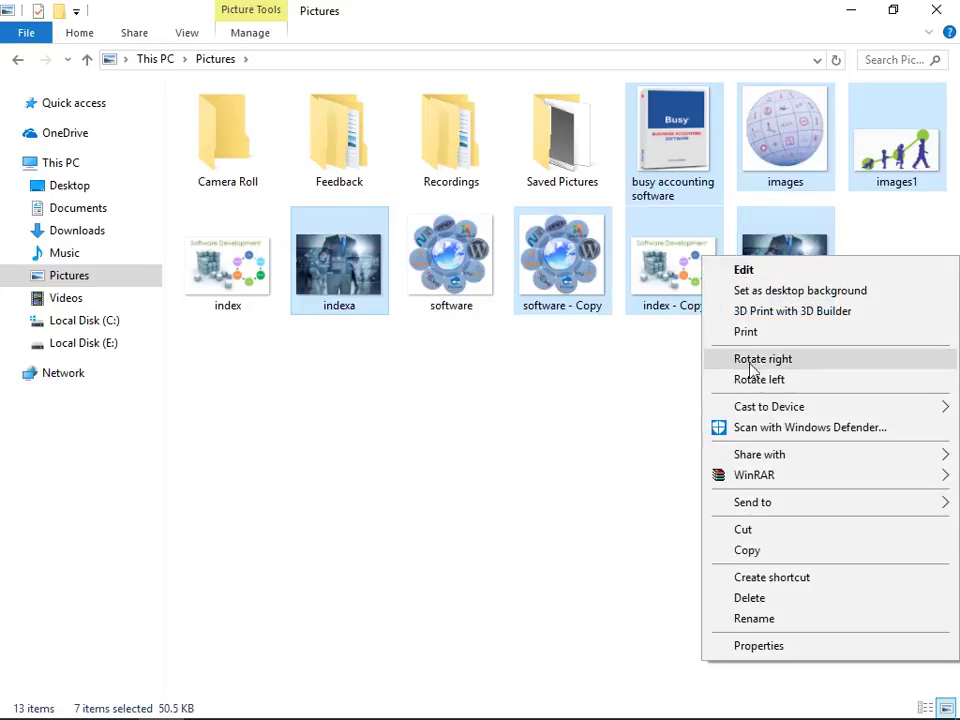
click(743, 529)
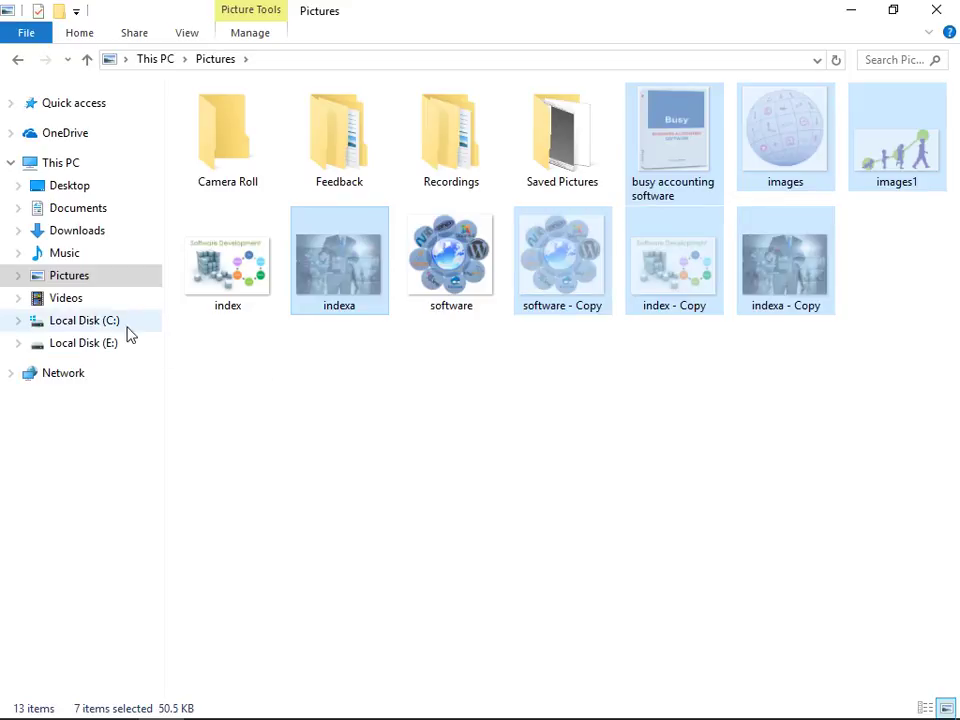
click(120, 324)
Step: Paste the seven cut images into C:\BusyWin\CSBackup
double_click(242, 136)
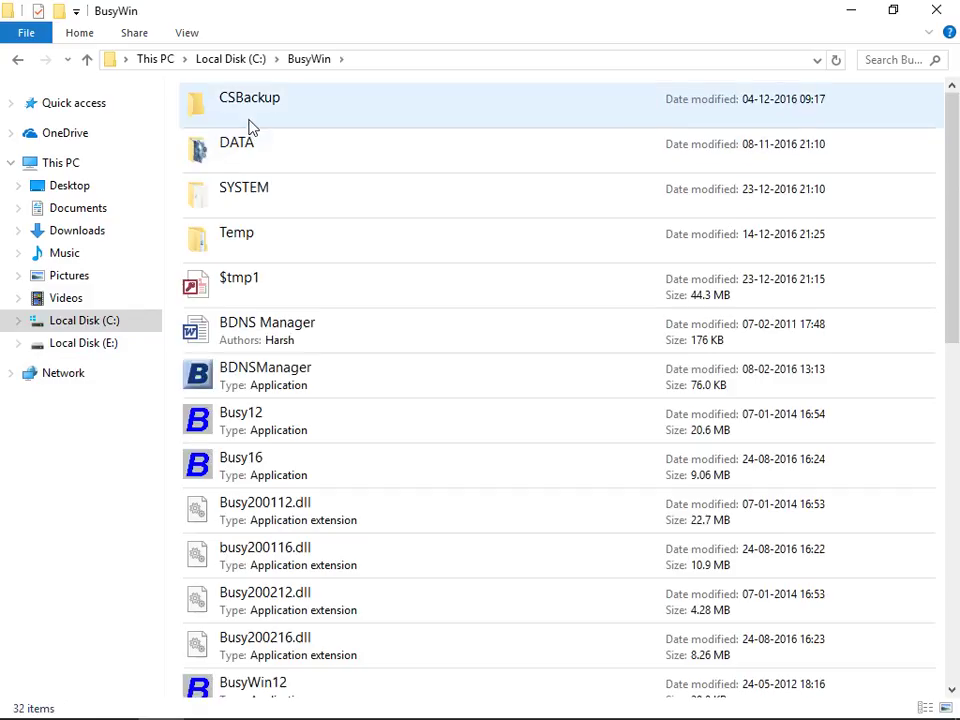
double_click(252, 124)
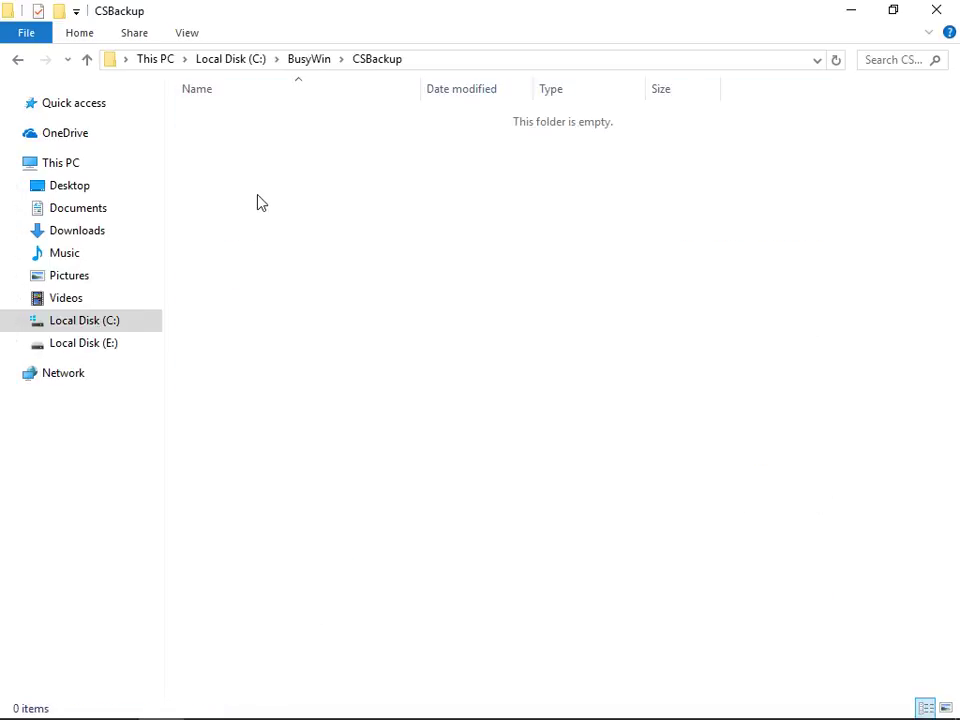
key(ctrl+v)
click(249, 339)
Step: Rename indexa to 'ZIP 1' and software - Copy to 'ZIP-2'
click(252, 124)
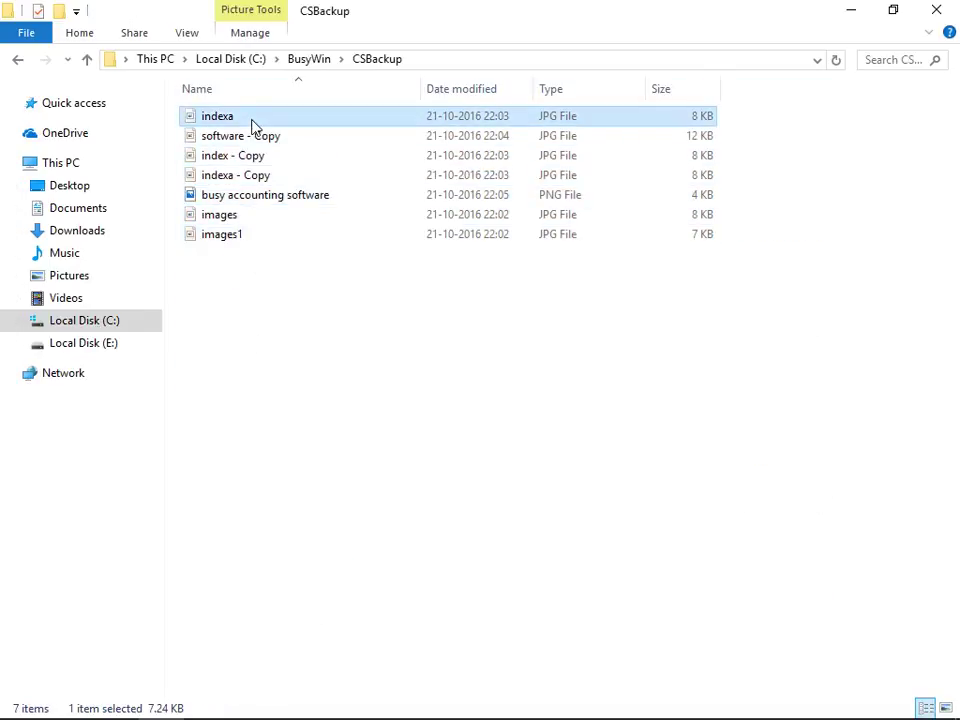
click(253, 117)
text(ZIP 1)
key(Return)
click(238, 216)
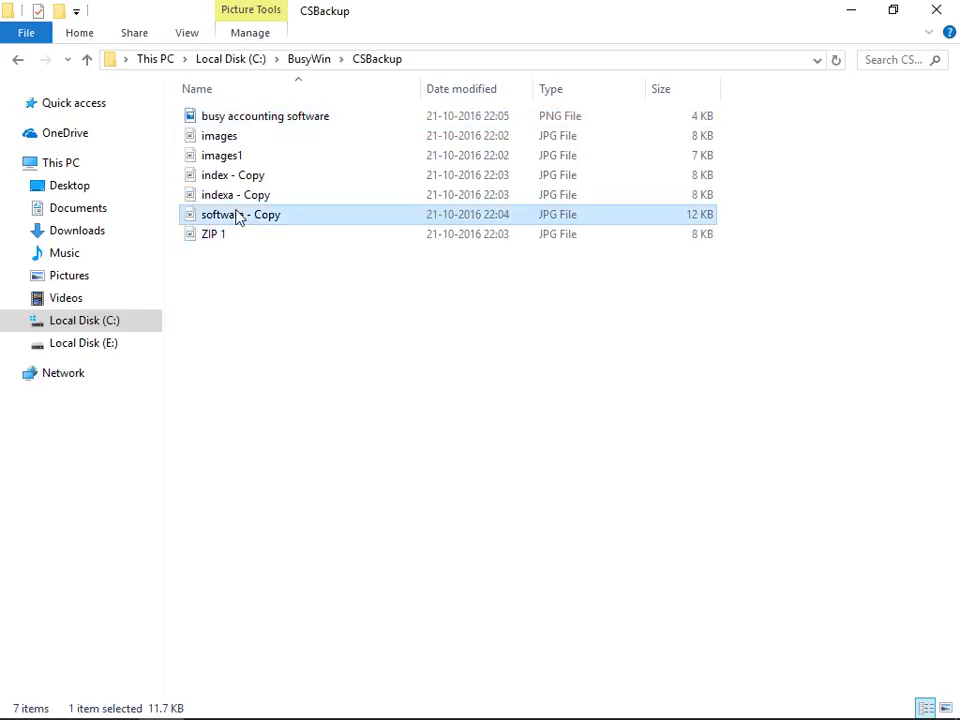
click(238, 216)
text(ZIP)
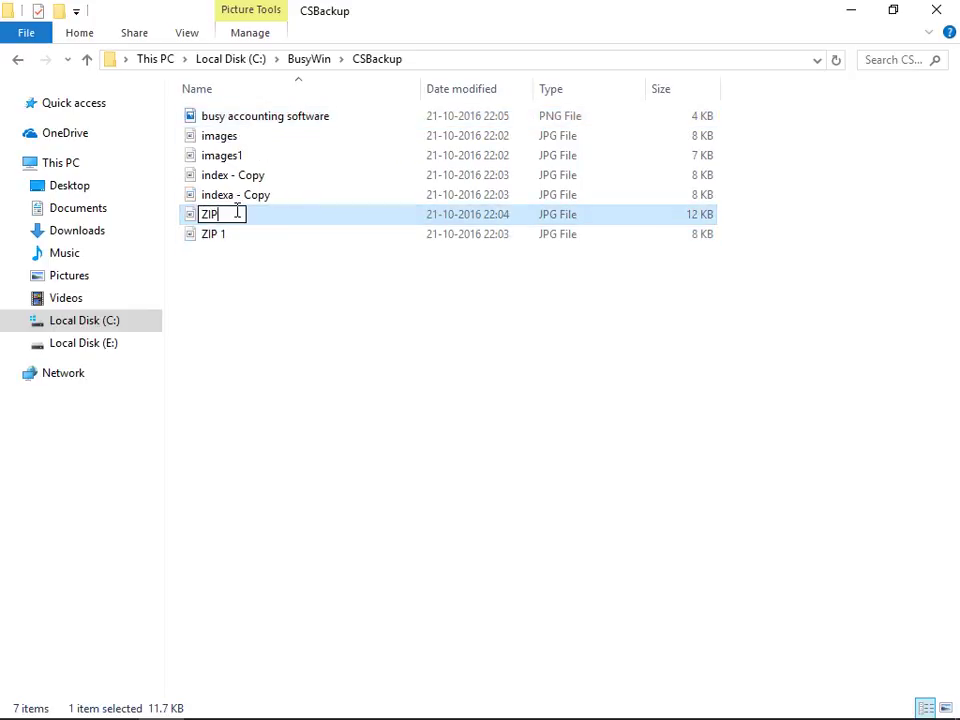
text(-2)
key(Return)
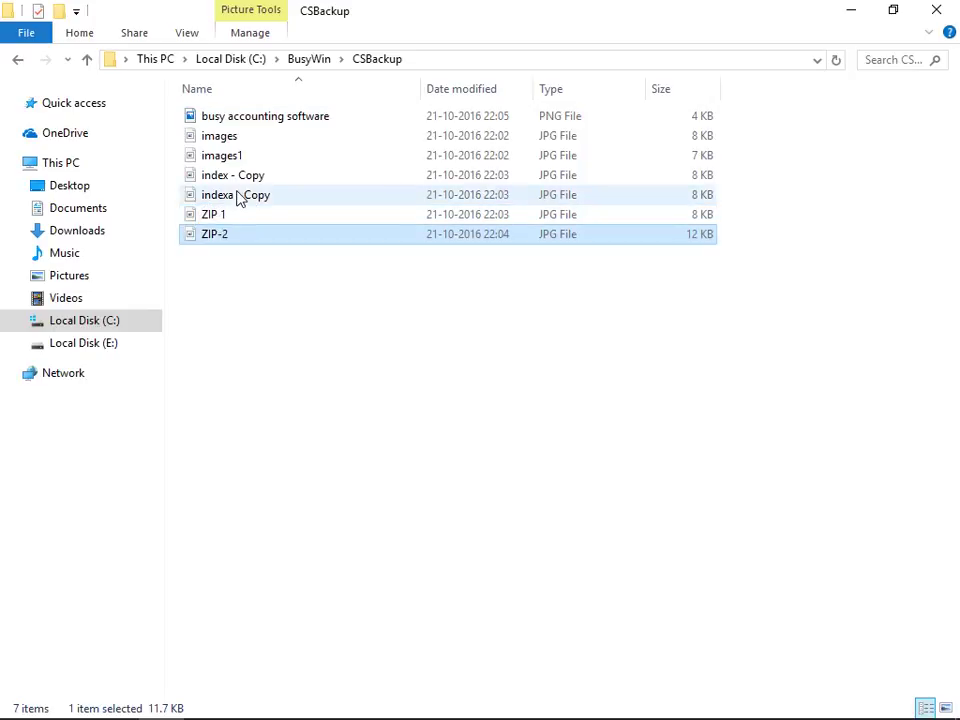
Step: Rename indexa - Copy to 'ZIP3'
click(238, 196)
key(F3)
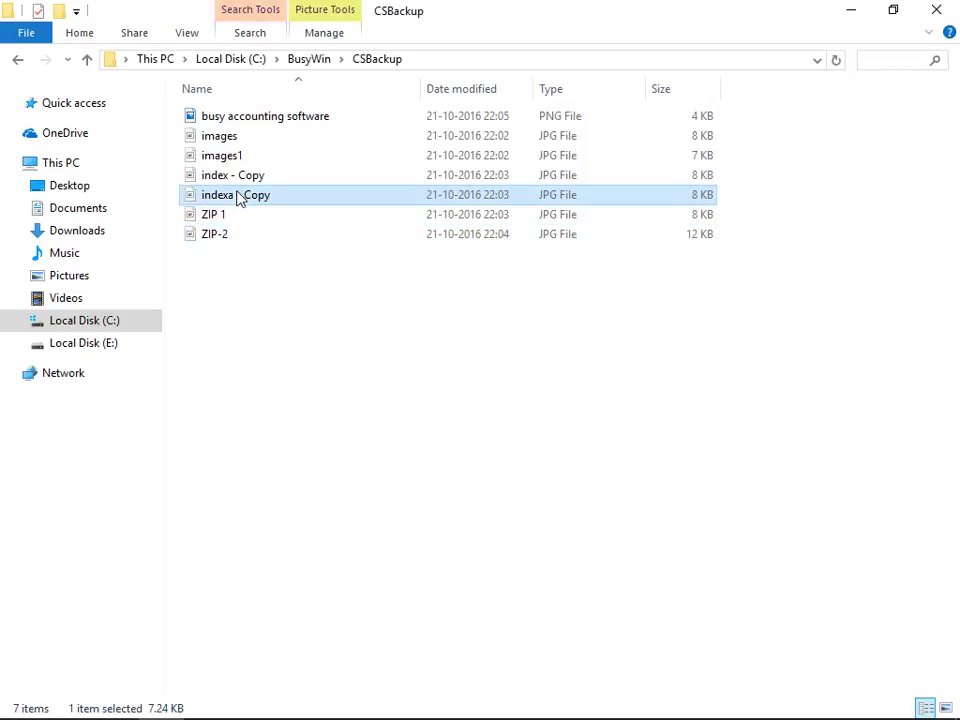
click(238, 196)
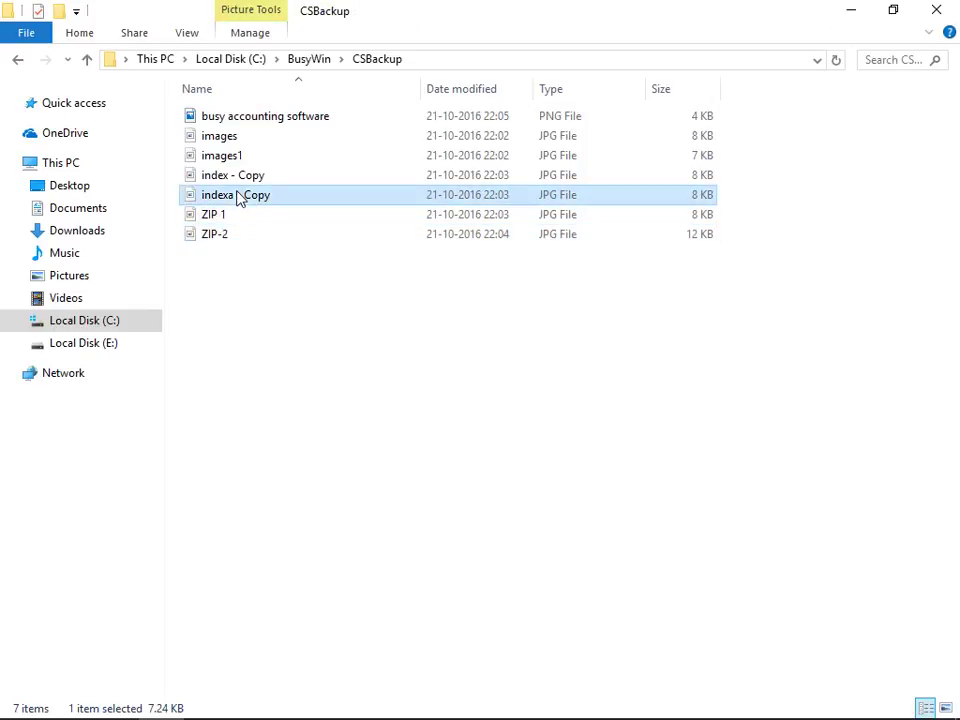
text(ZIP)
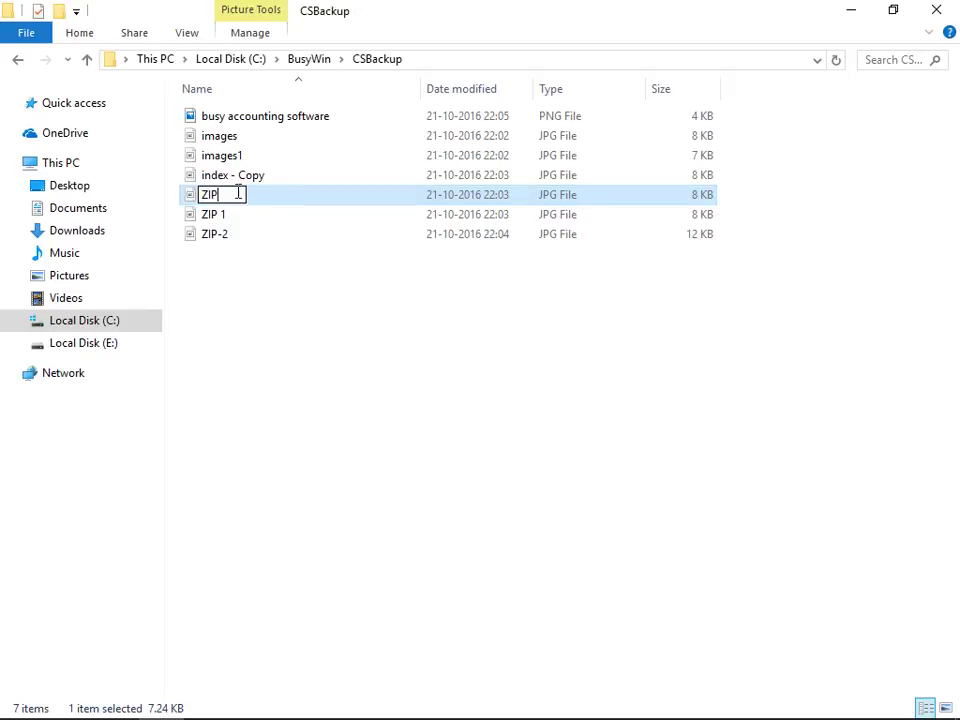
text(3)
key(Return)
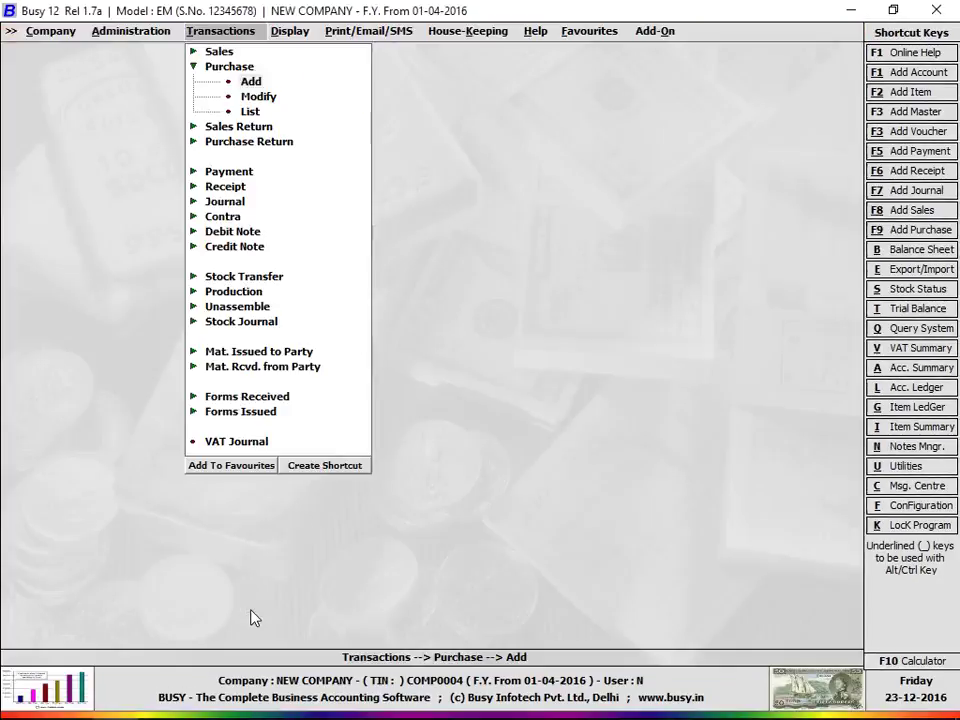
Step: Start a new item in Administration > Masters and name it 'ZIP 1'
key(Left)
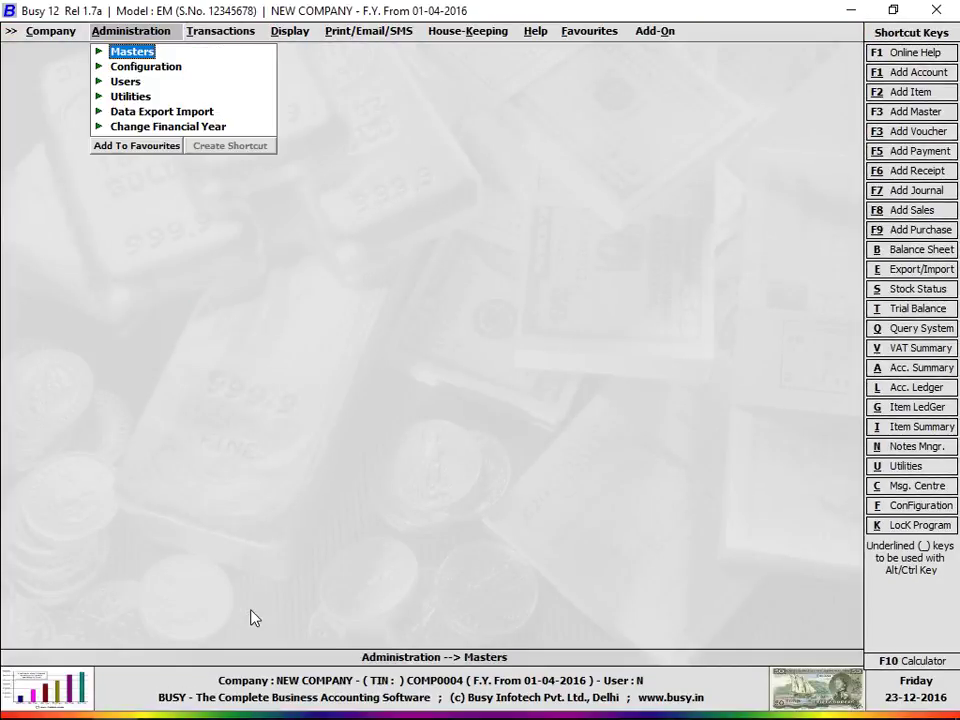
key(Right)
key(Down)
key(Down)
key(Down)
key(Return)
key(Return)
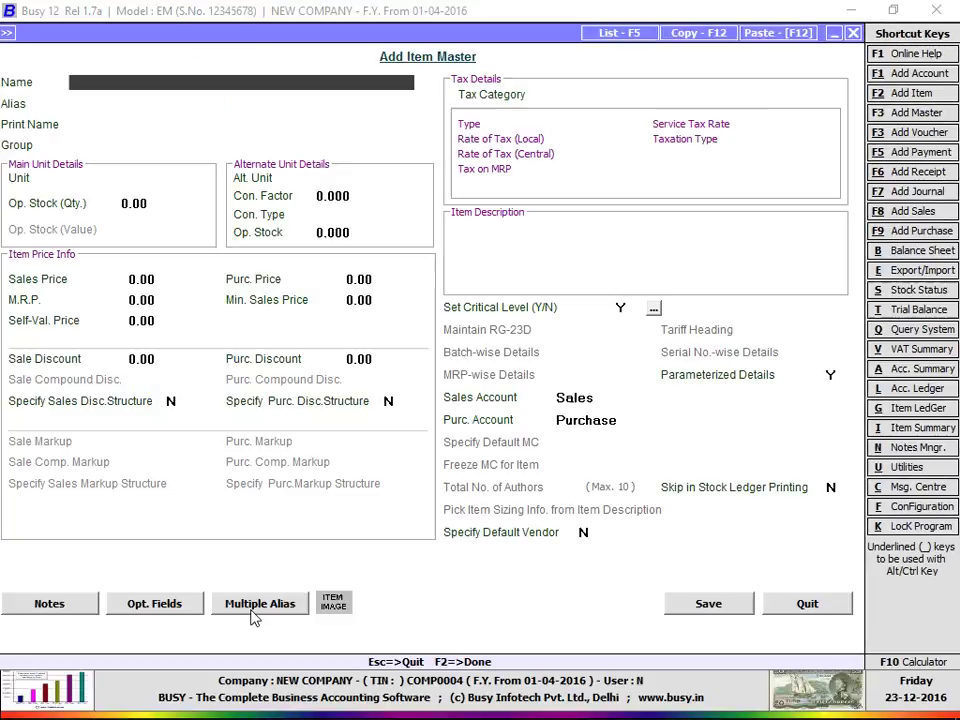
text(Z)
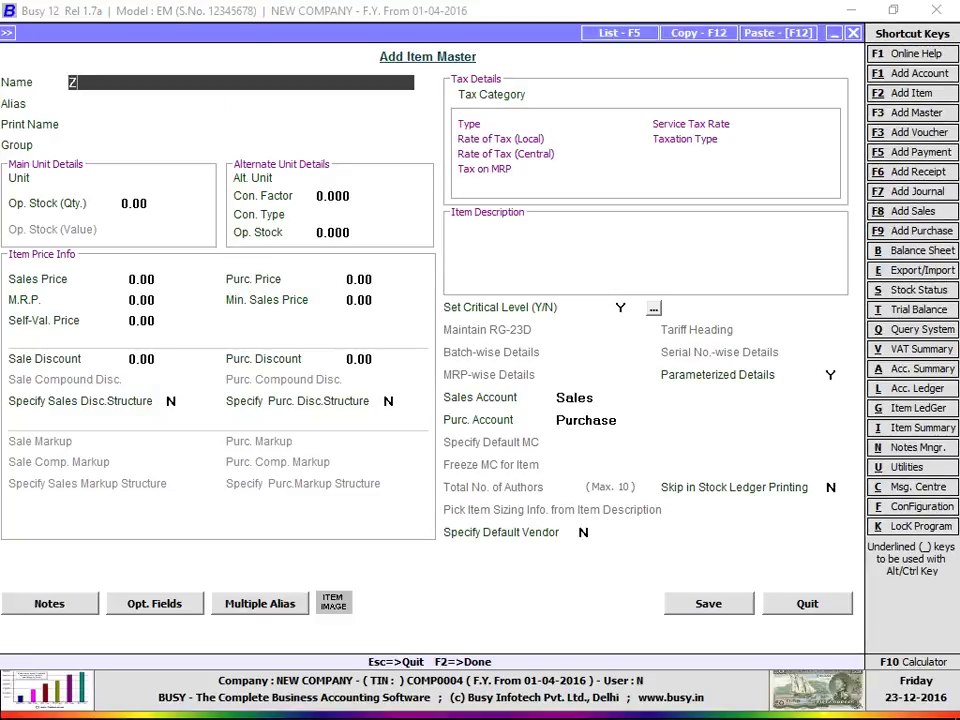
text(IP -1)
key(Return)
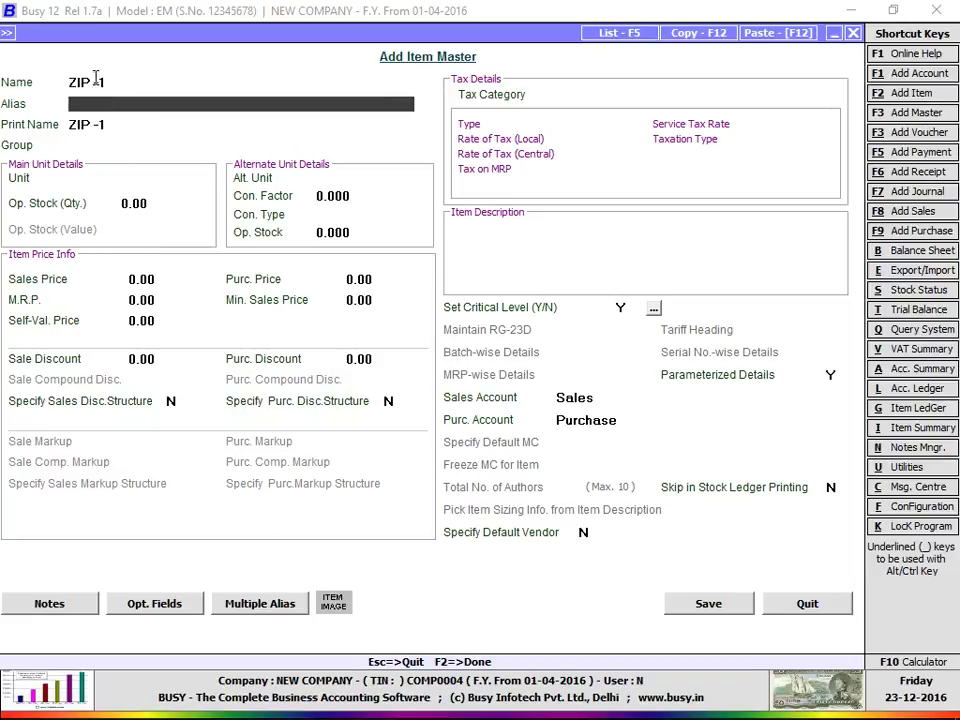
click(105, 83)
key(BackSpace)
key(Return)
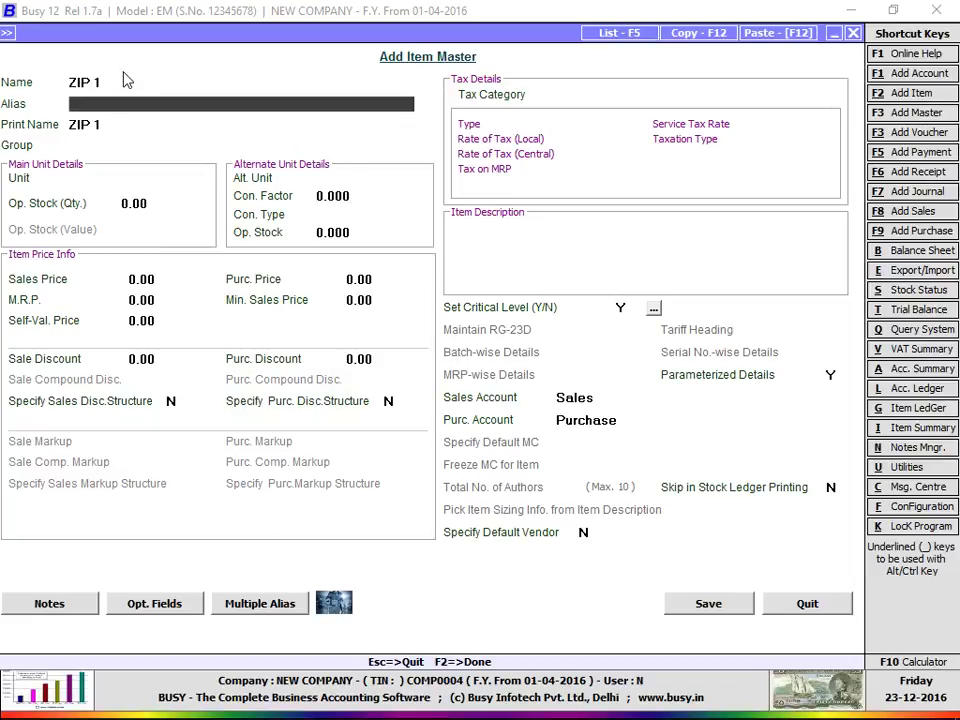
Step: Preview the item's ZIP 1.jpg picture, then quit the item form without saving
click(336, 604)
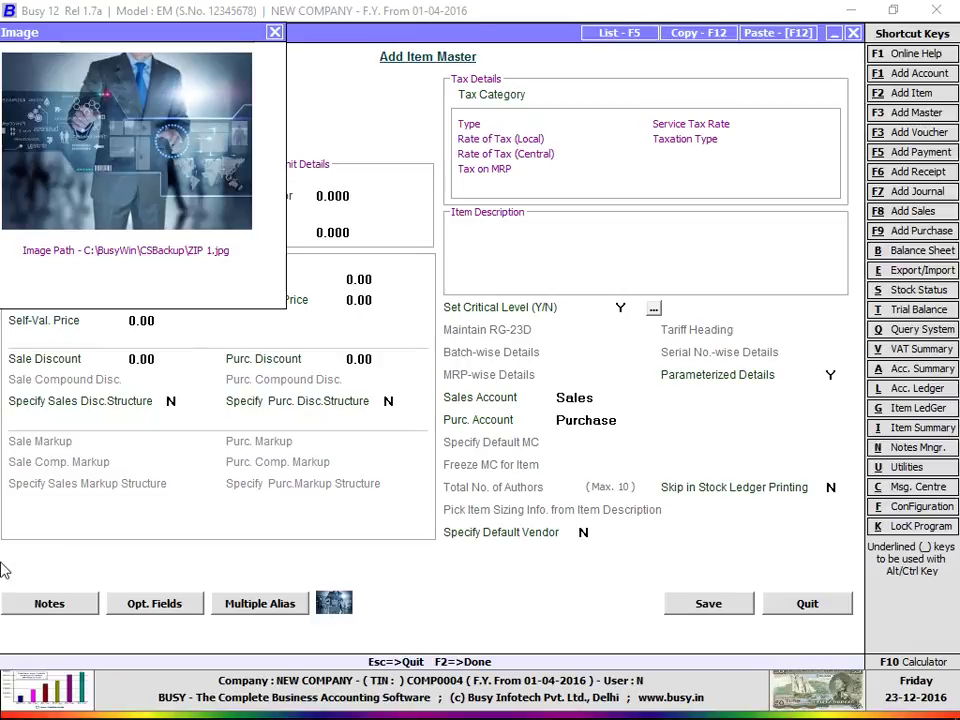
key(Escape)
key(Escape)
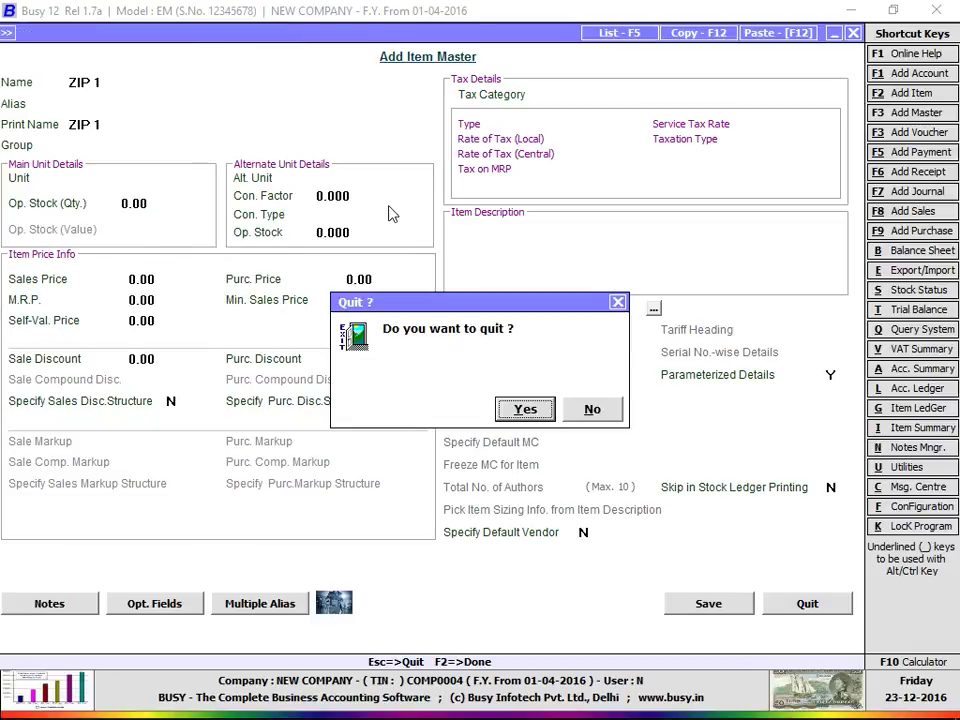
key(Return)
key(Escape)
key(Escape)
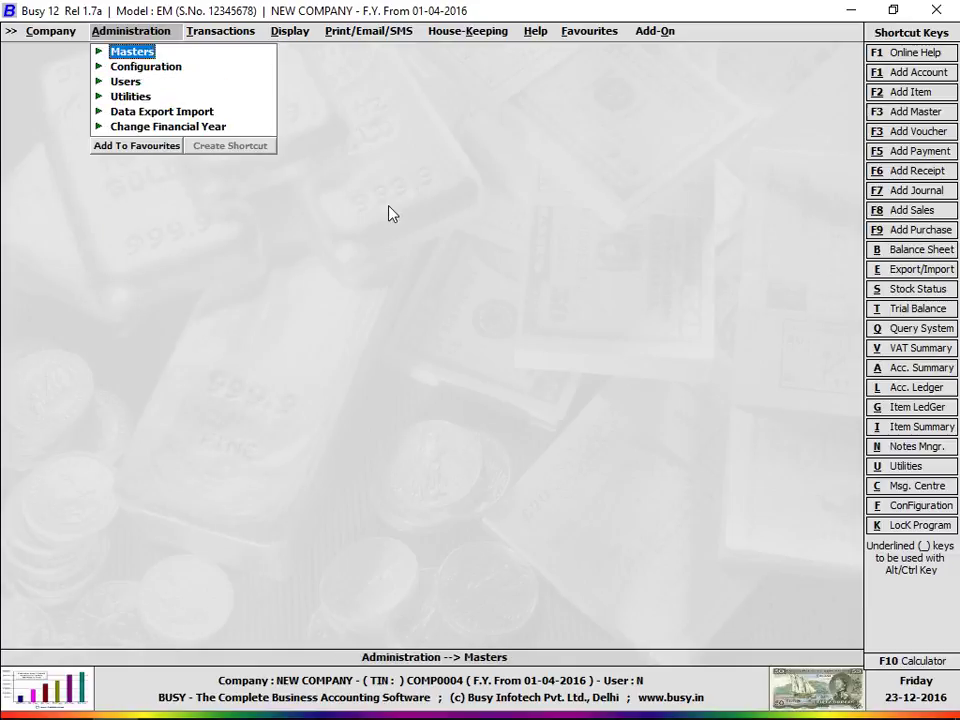
Step: Go to Configuration > Features / Options and open the Accounts section
key(Down)
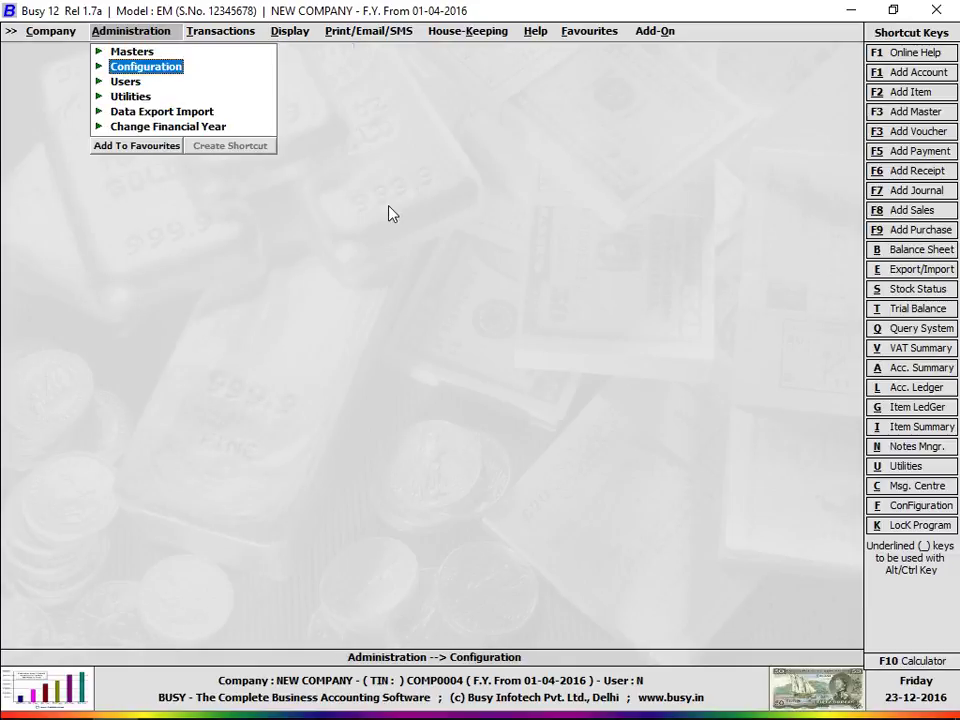
key(Return)
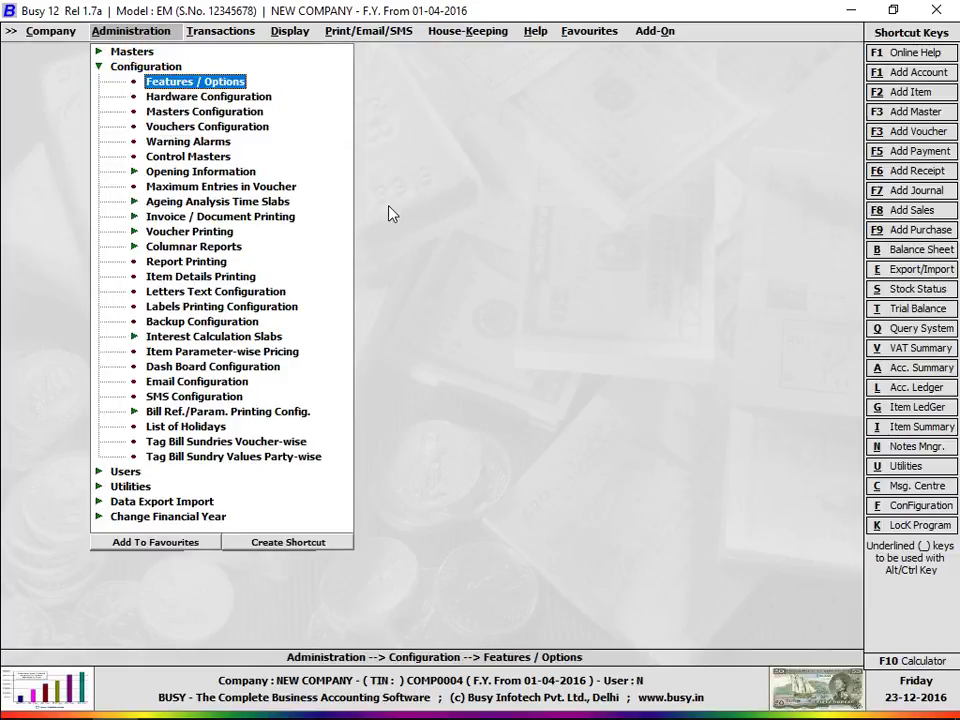
key(Return)
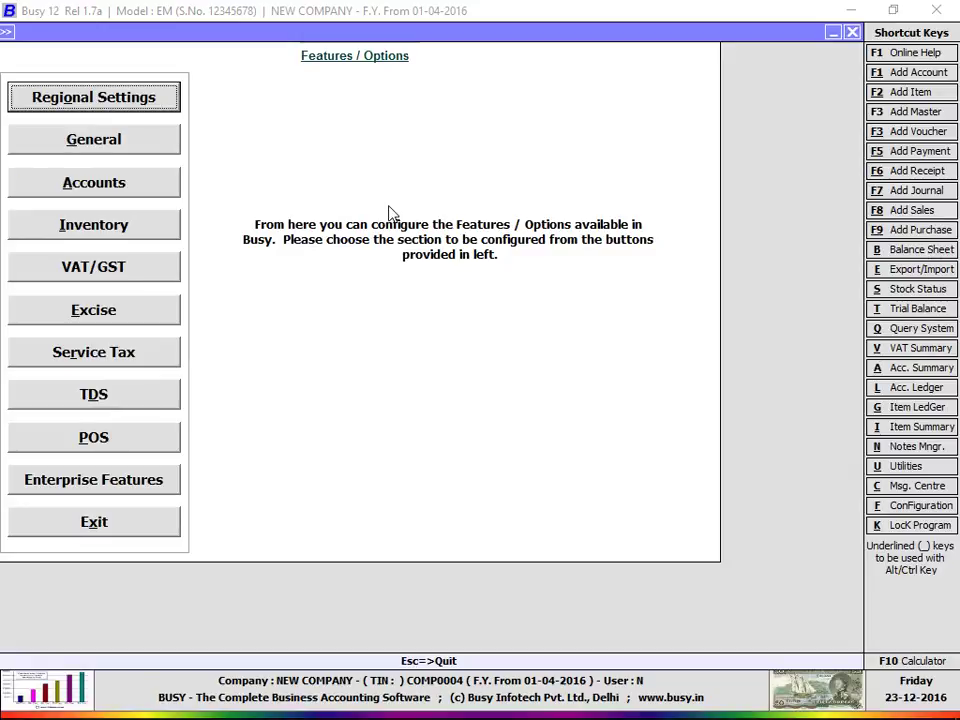
key(Down)
key(Down)
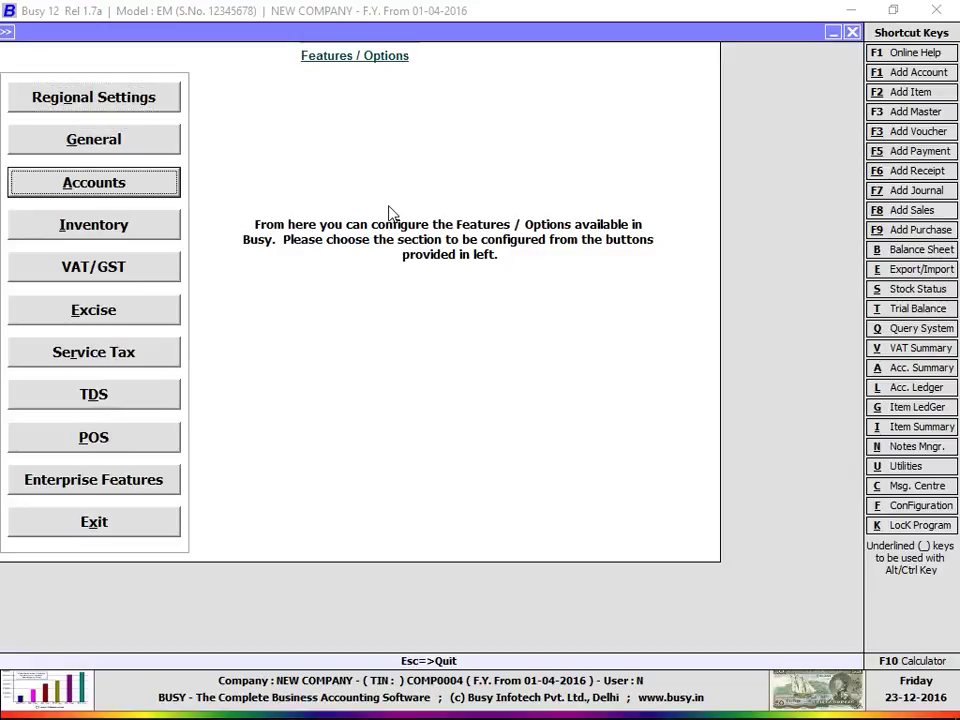
key(Return)
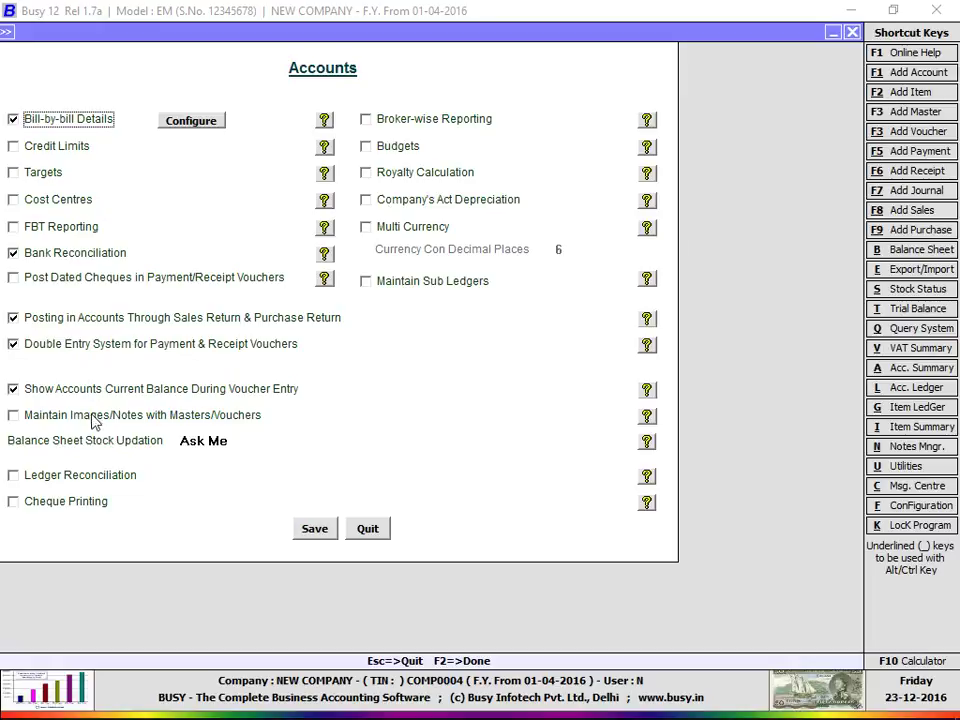
Step: Enable images/notes and account master images in C:\BusyWin\CSBackup, then save the Accounts options
click(172, 417)
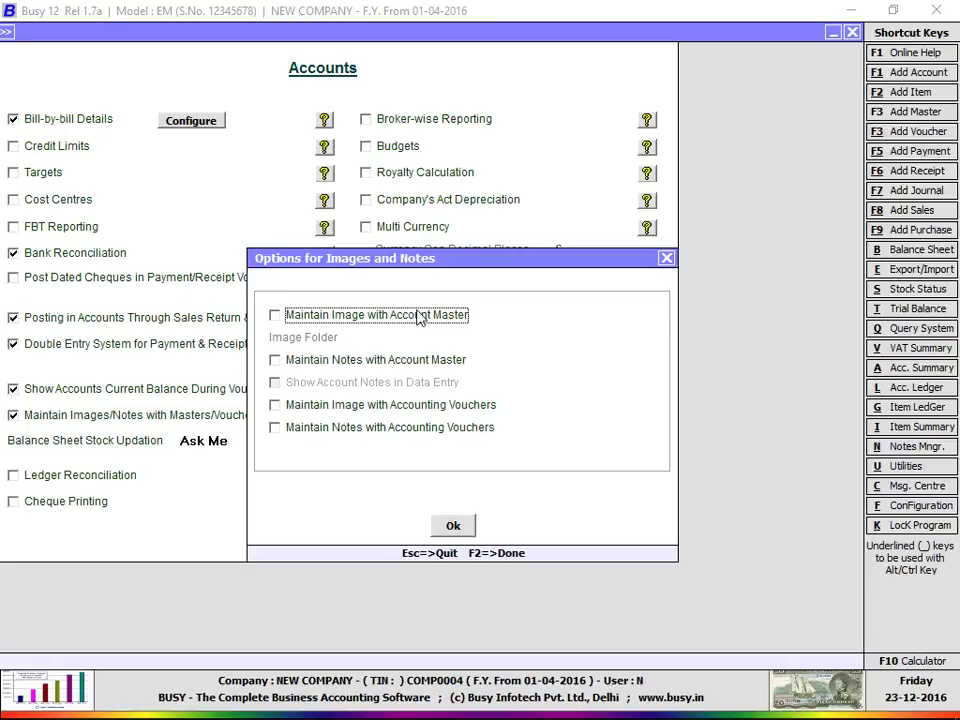
click(418, 316)
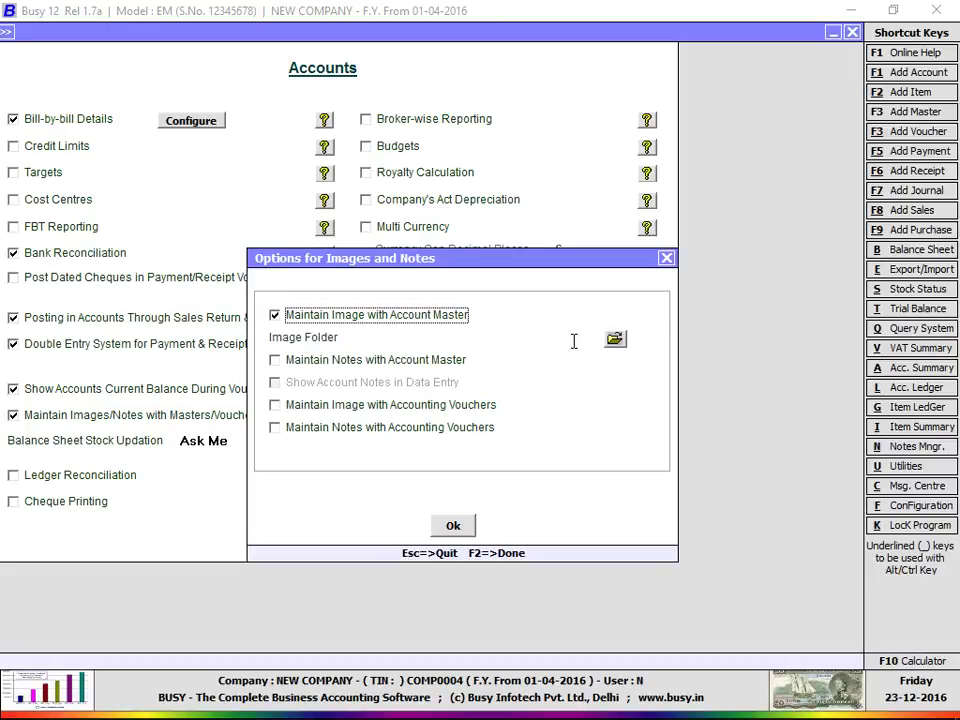
click(614, 340)
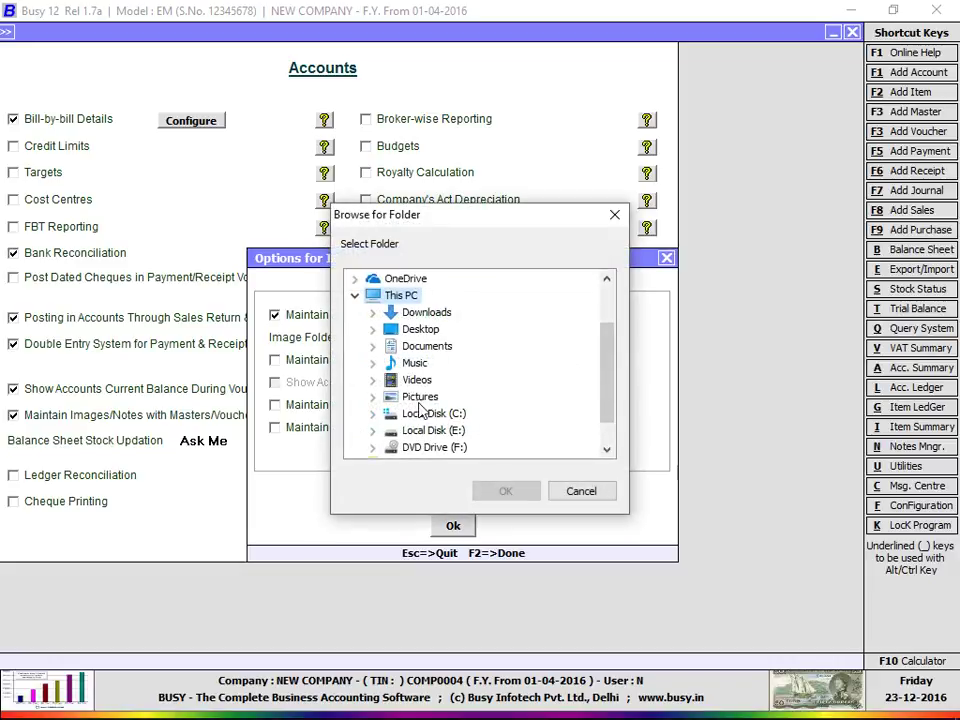
click(417, 413)
click(447, 316)
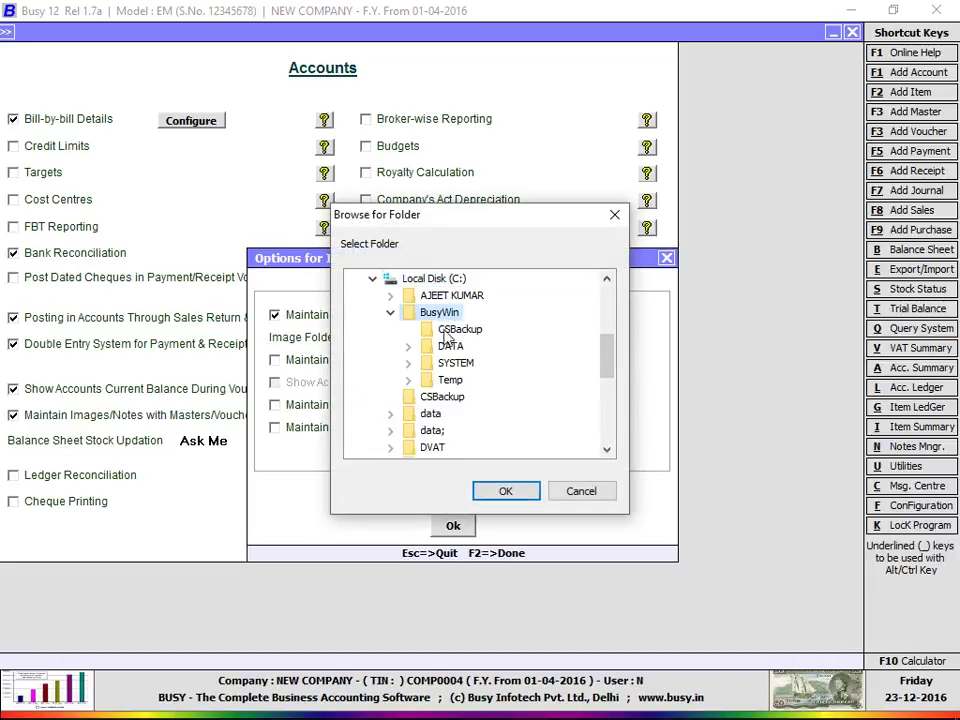
click(452, 330)
click(505, 491)
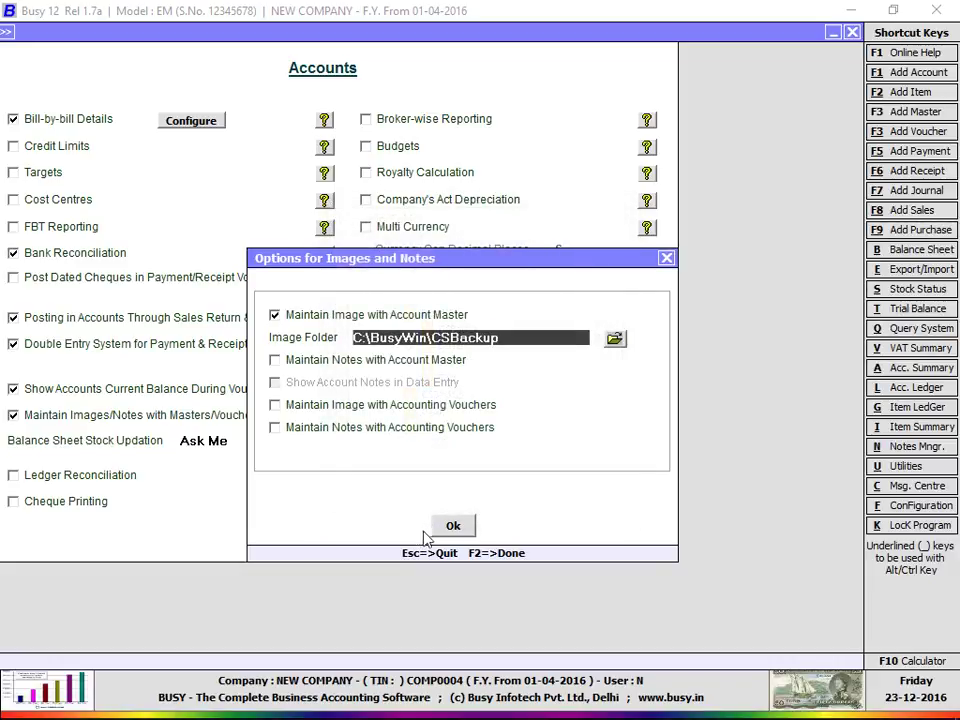
click(453, 525)
click(321, 536)
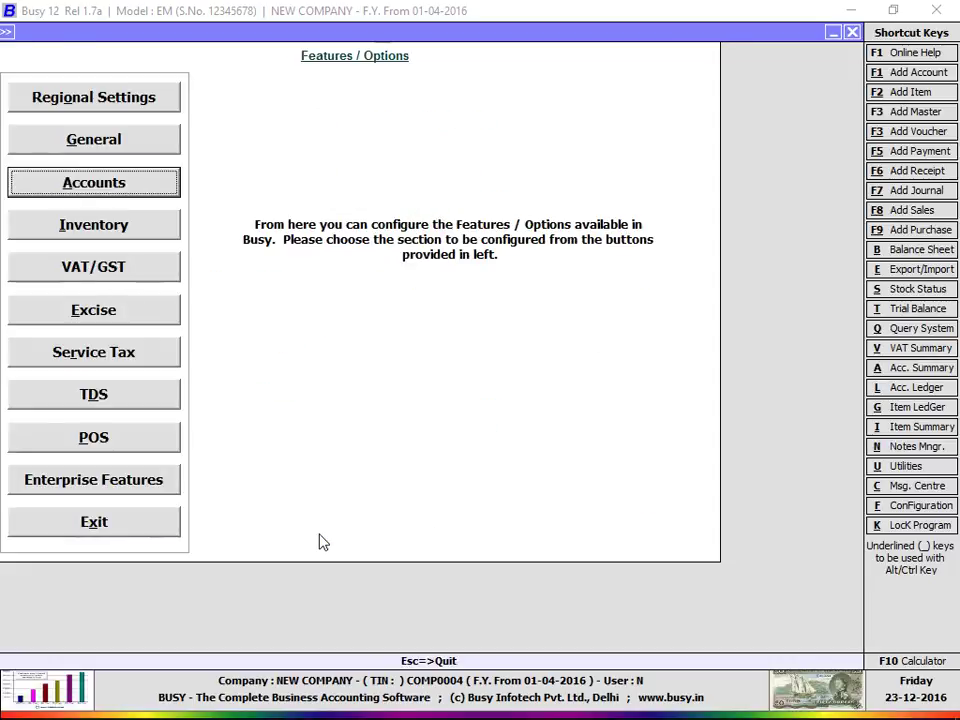
click(165, 525)
key(Escape)
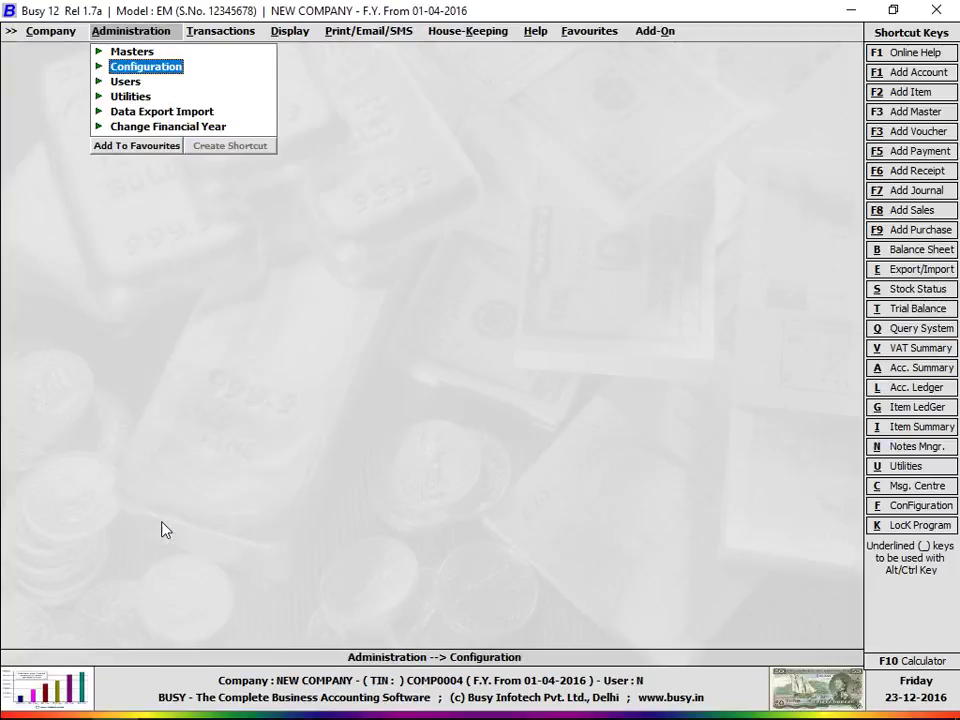
key(Return)
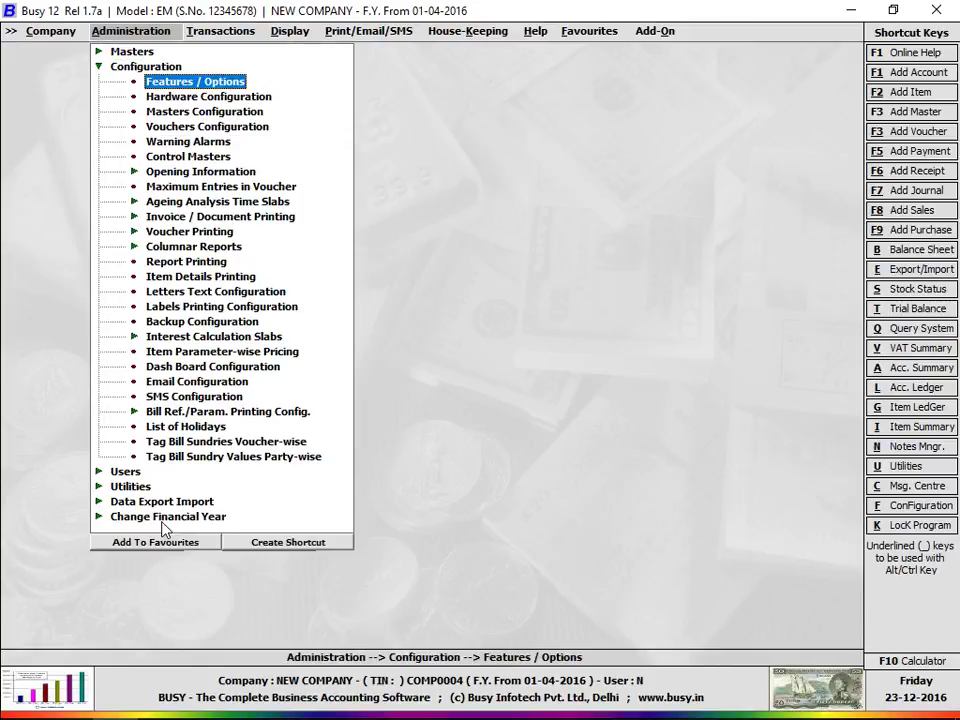
key(Return)
key(Down)
key(Down)
key(Down)
key(Return)
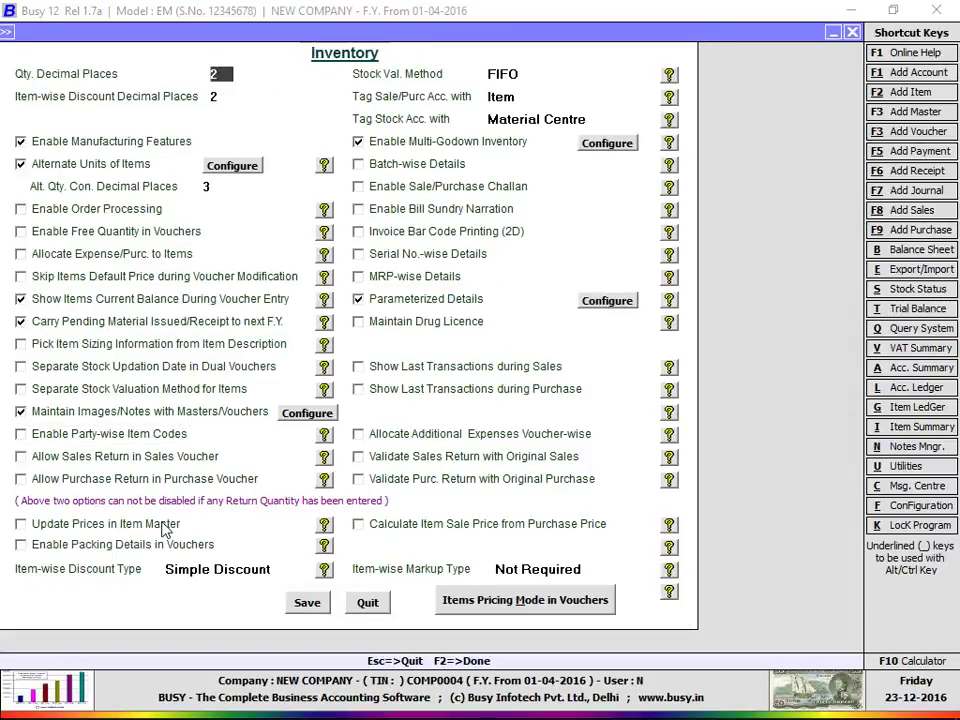
key(Escape)
click(122, 188)
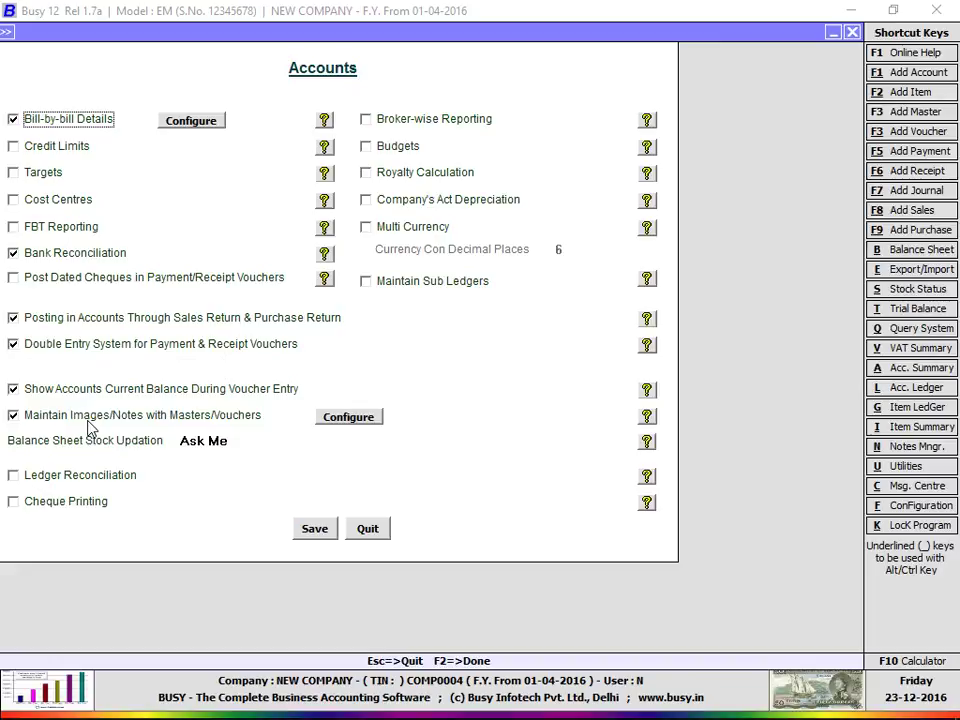
key(Escape)
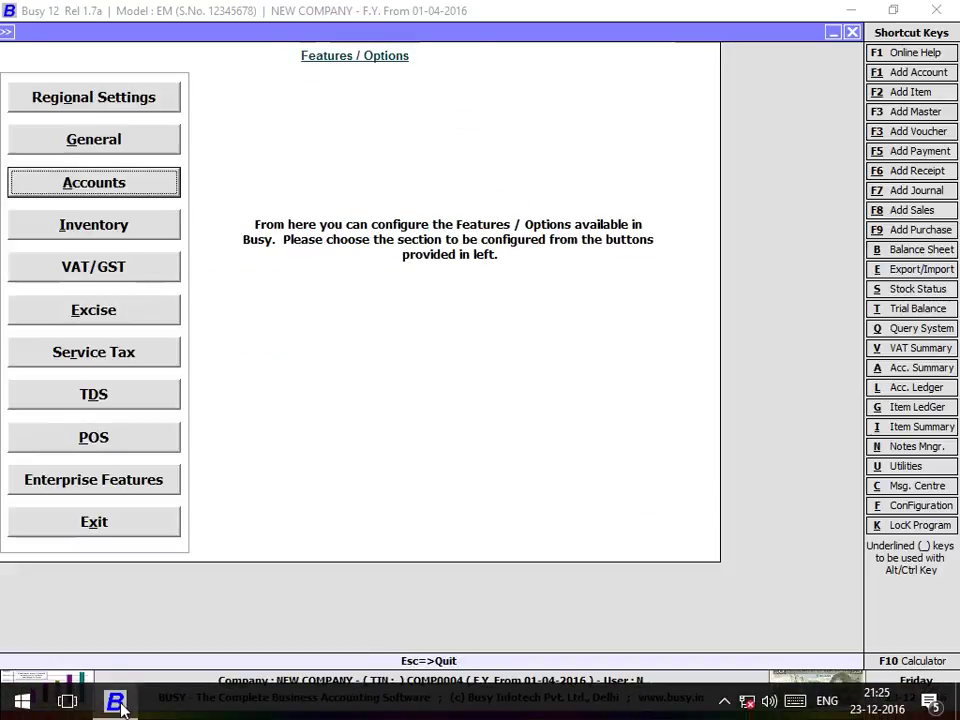
Step: Open the C:\BusyWin\CSBackup folder in File Explorer
key(super+e)
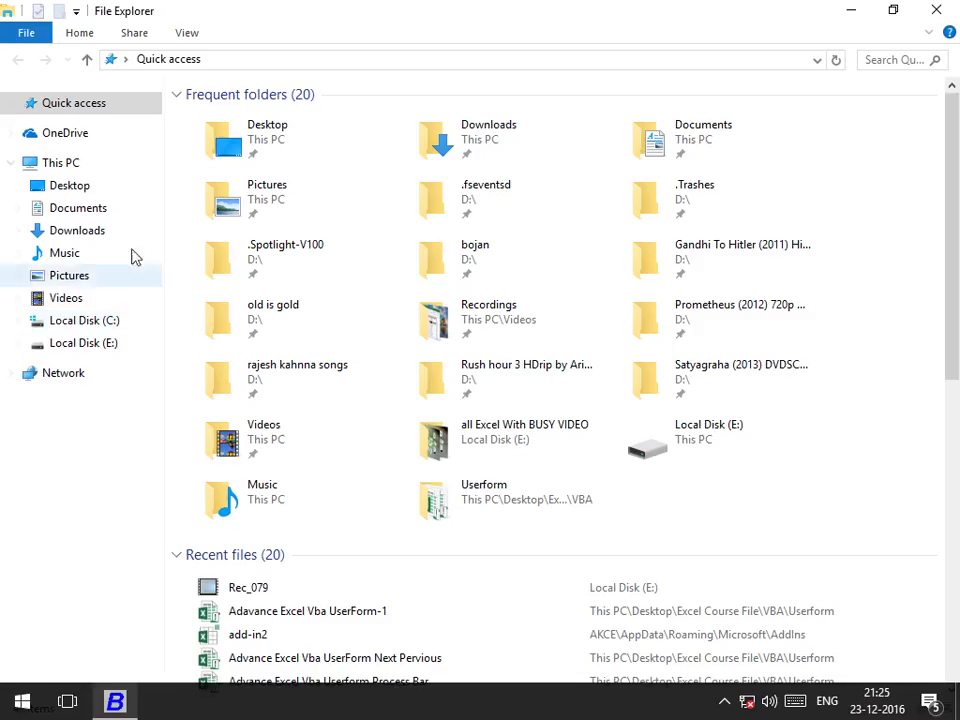
click(80, 322)
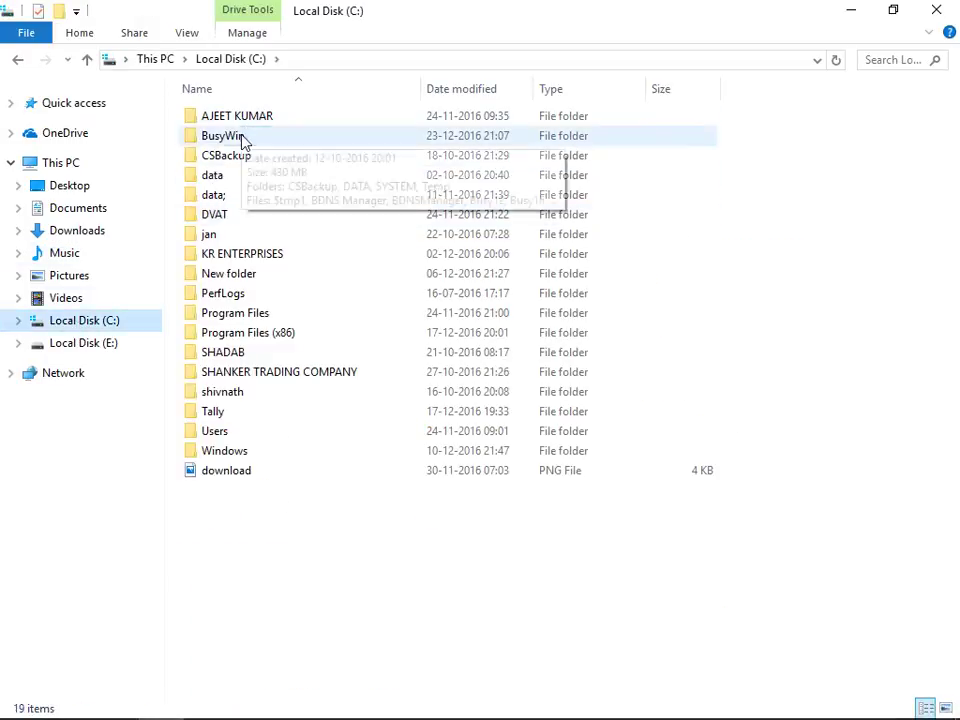
double_click(242, 139)
double_click(262, 114)
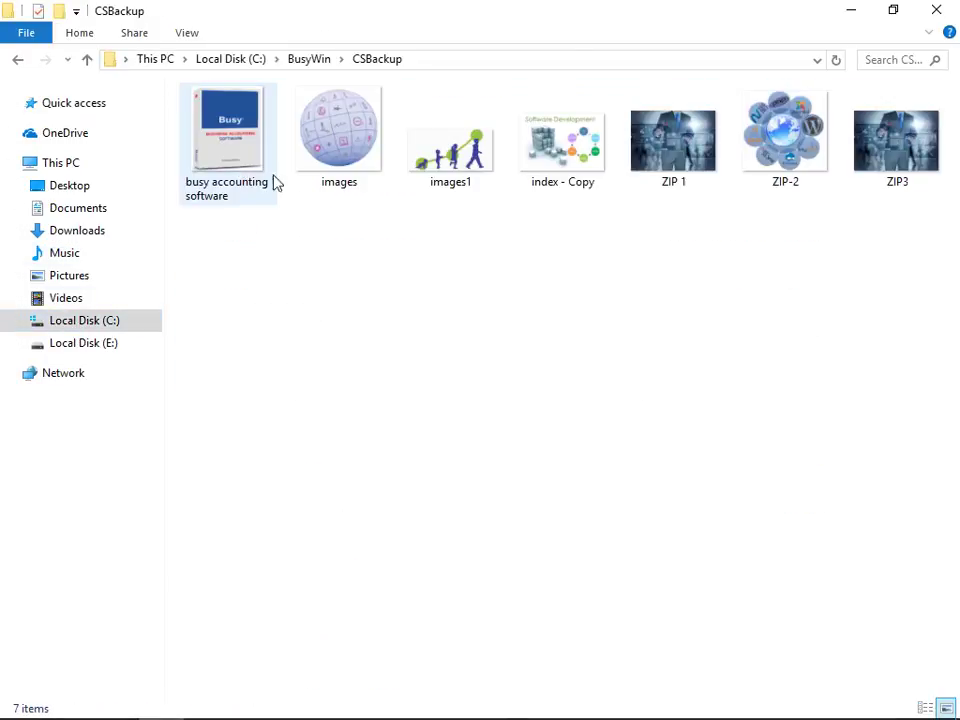
Step: Rename the images picture to the party's full name
click(330, 160)
key(F2)
text(v)
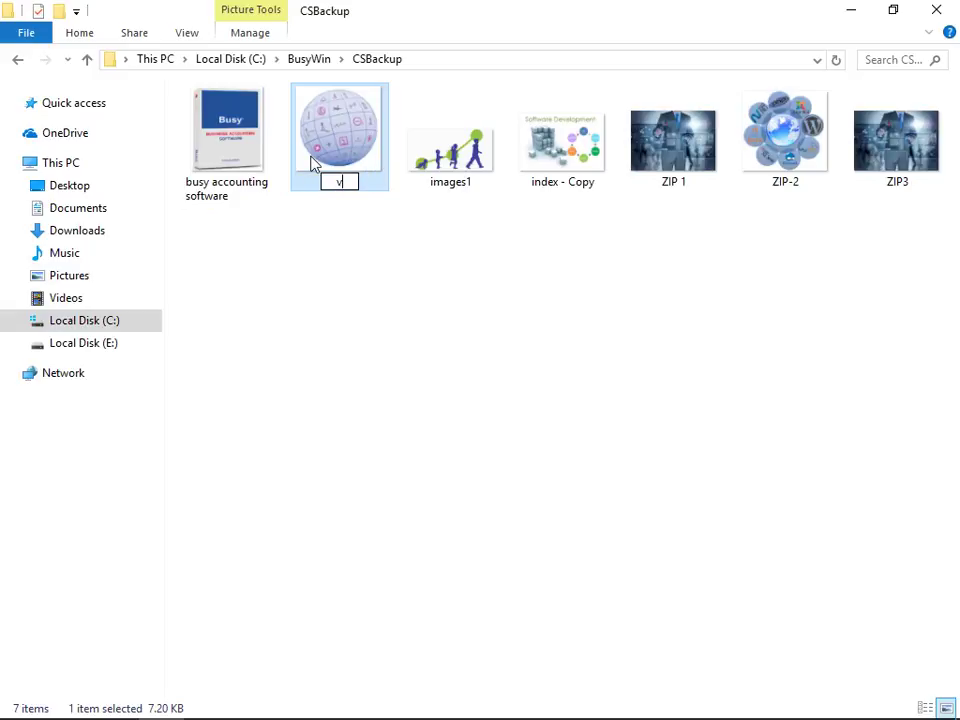
key(BackSpace)
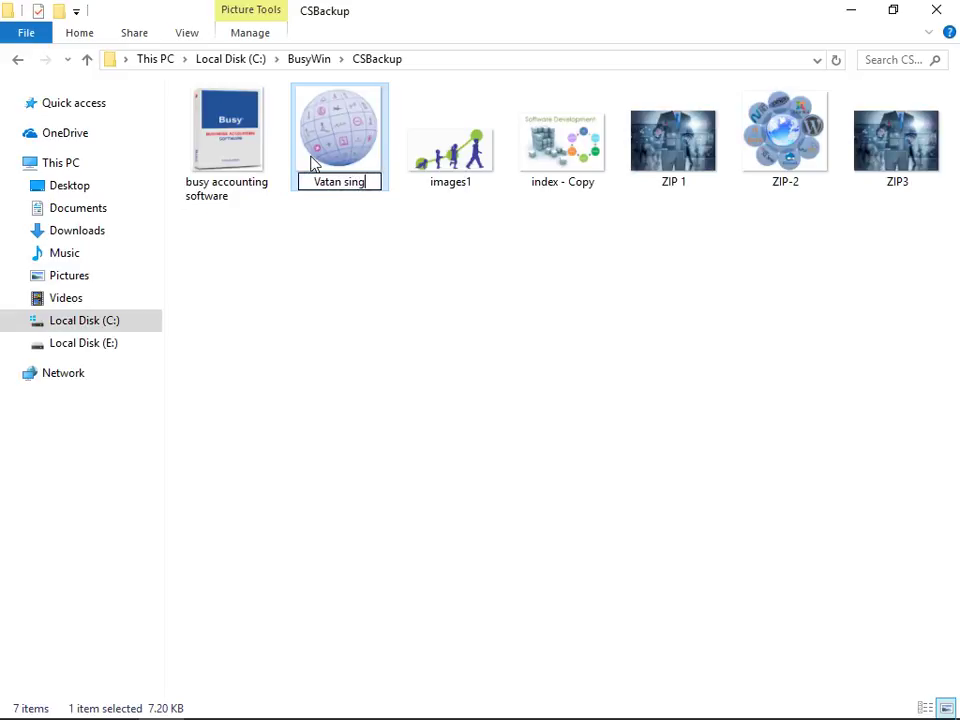
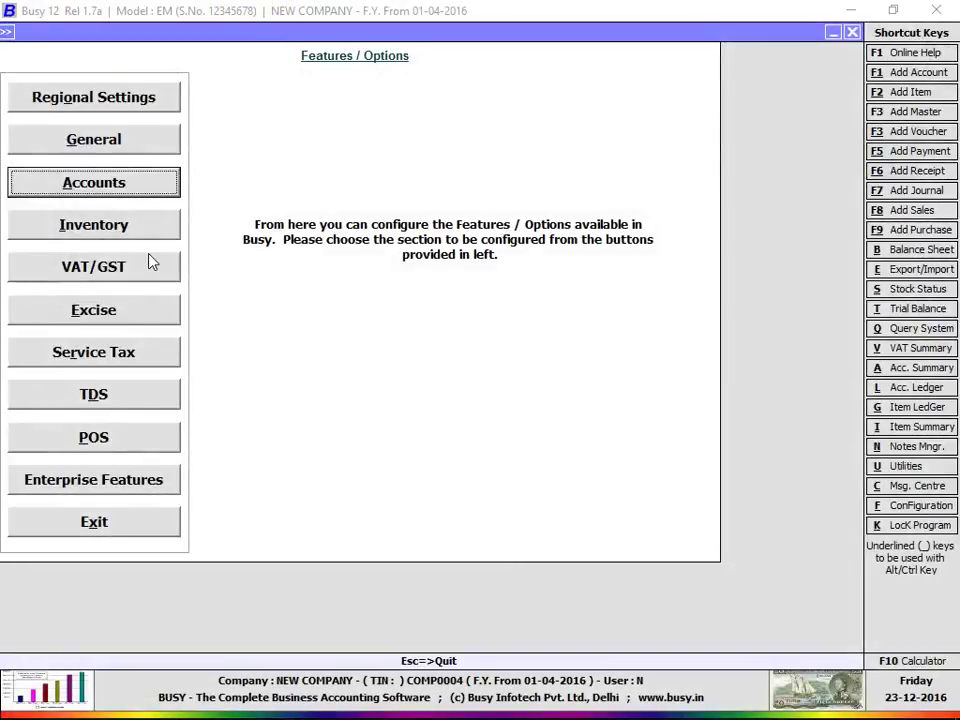
Step: Leave Features / Options and open the Add Account Master form
key(Escape)
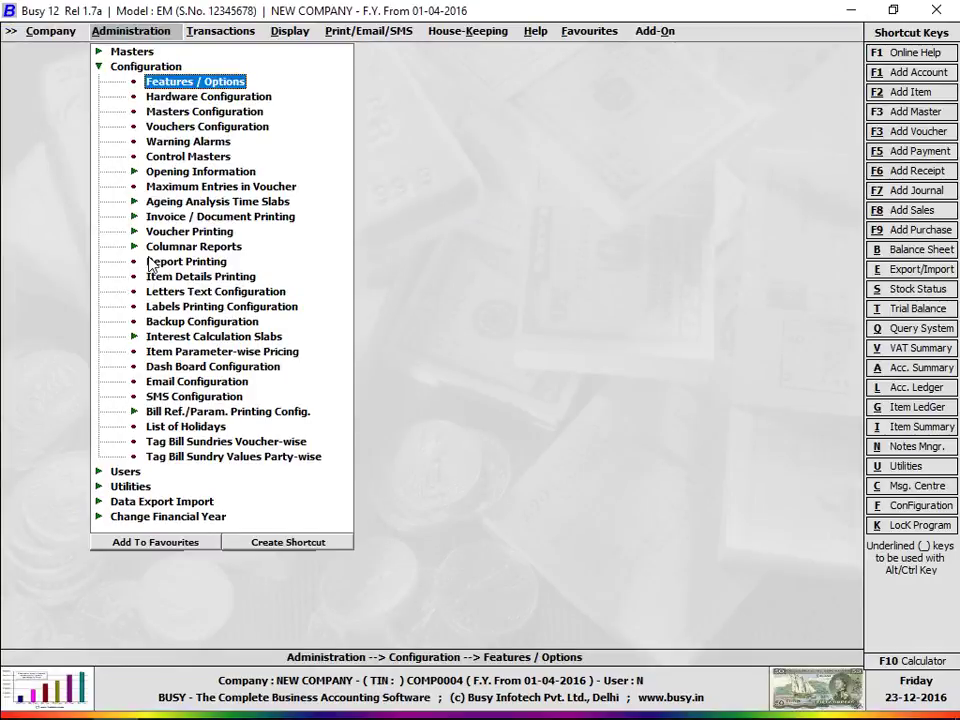
key(Escape)
key(Up)
key(Return)
key(Return)
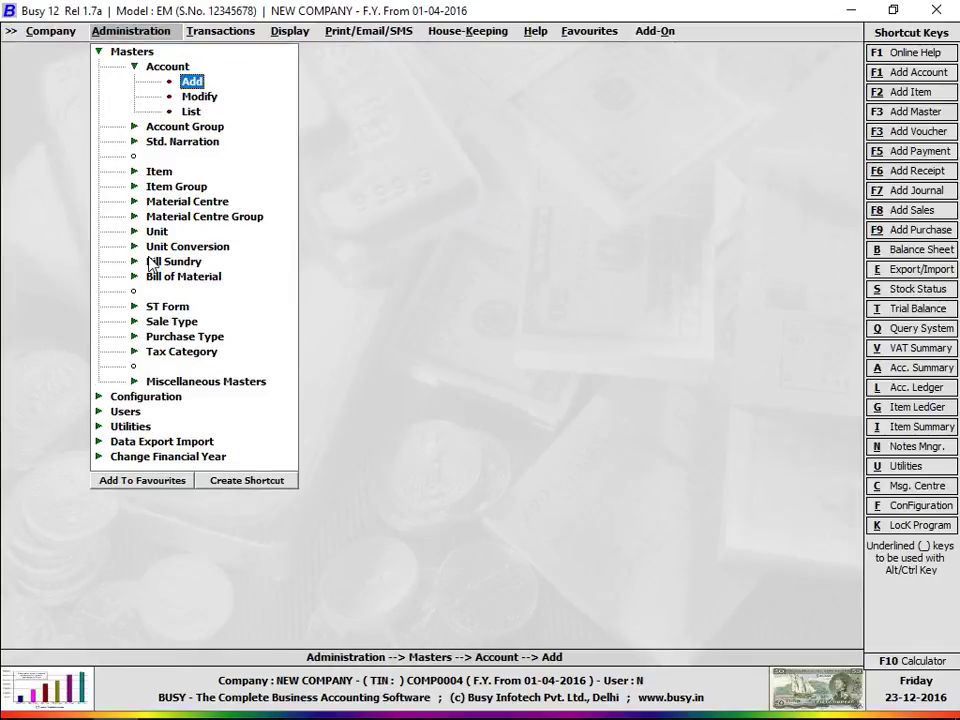
key(Return)
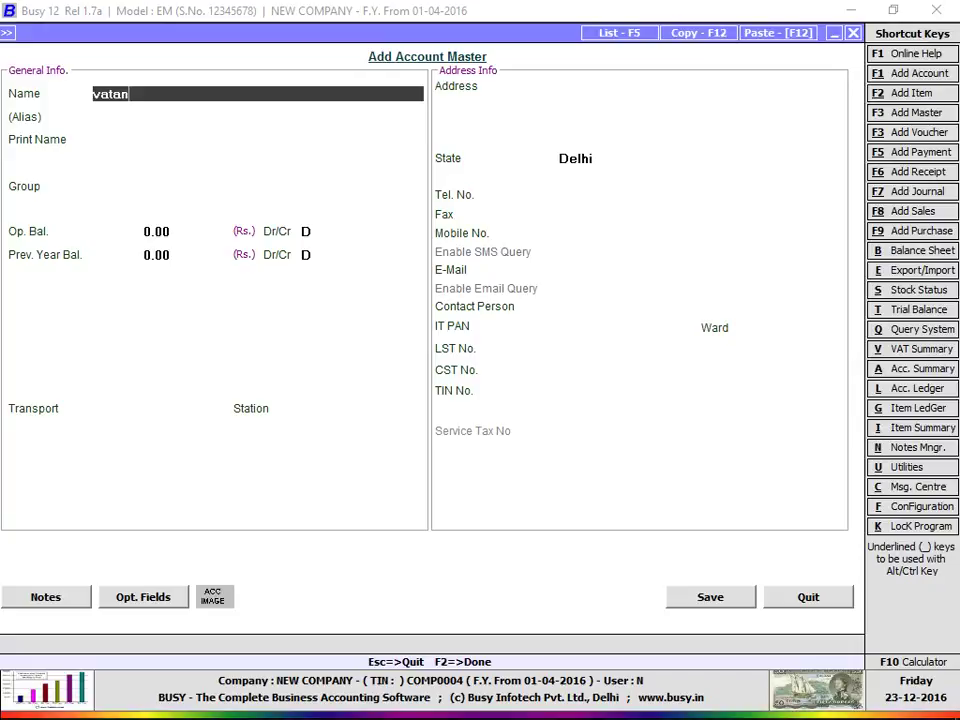
Step: Enter the party's full name as the account name and preview its linked picture
key(Return)
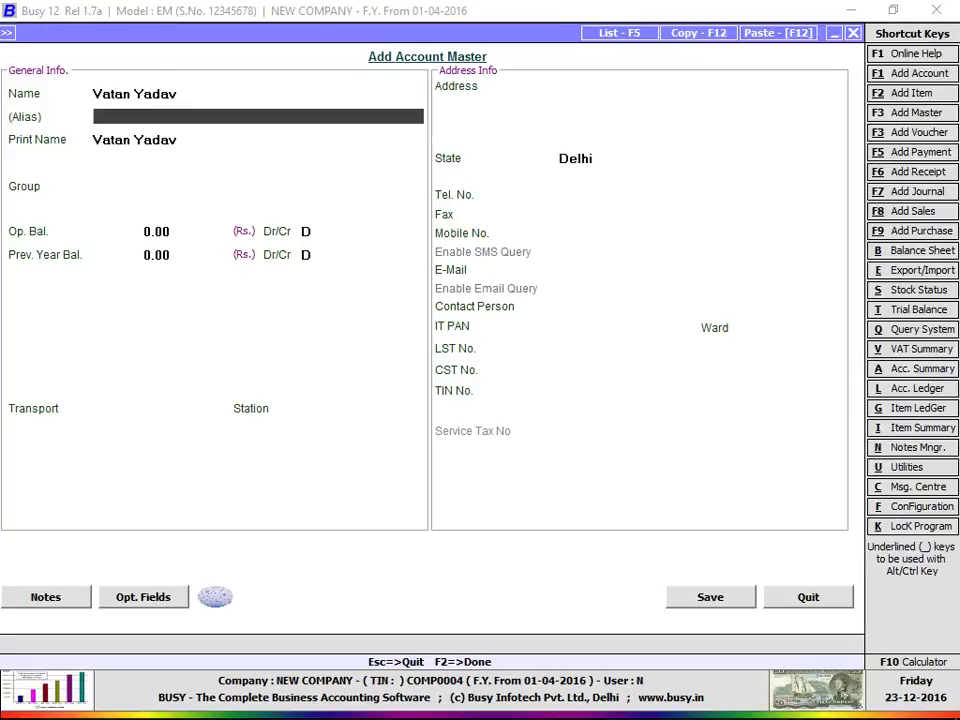
click(213, 596)
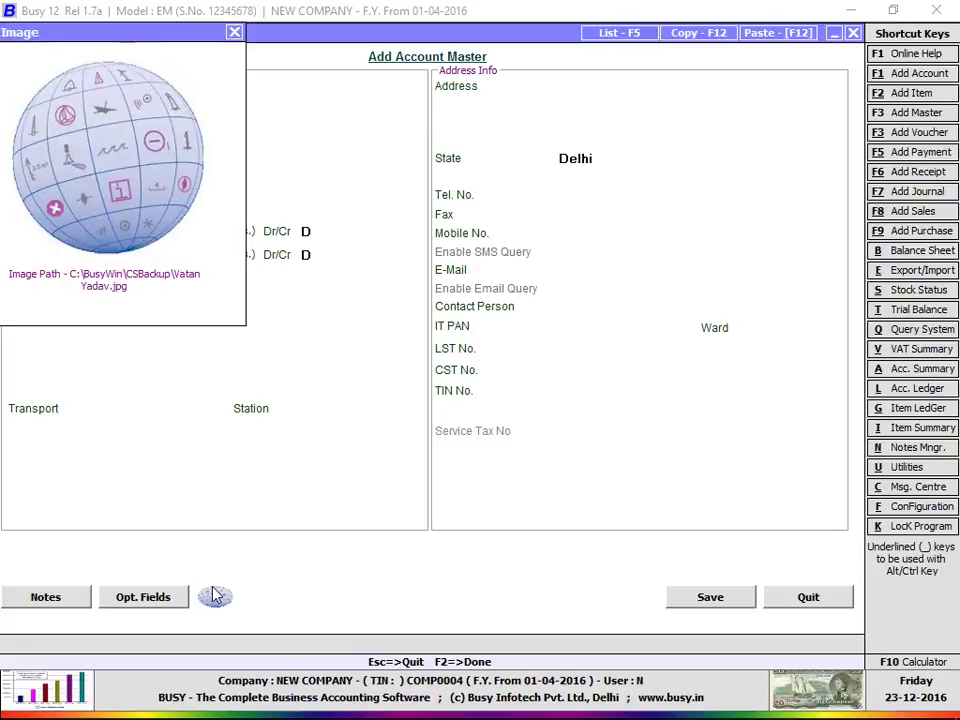
click(233, 32)
Step: Correct the spelling of the account name, then exit the account form
click(171, 90)
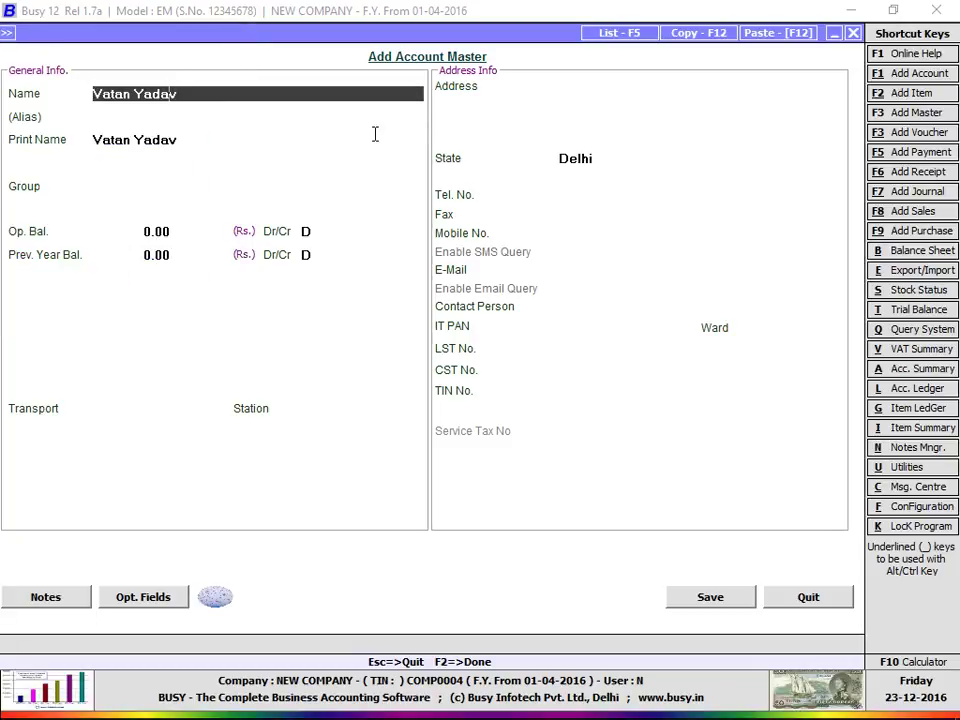
key(BackSpace)
key(Return)
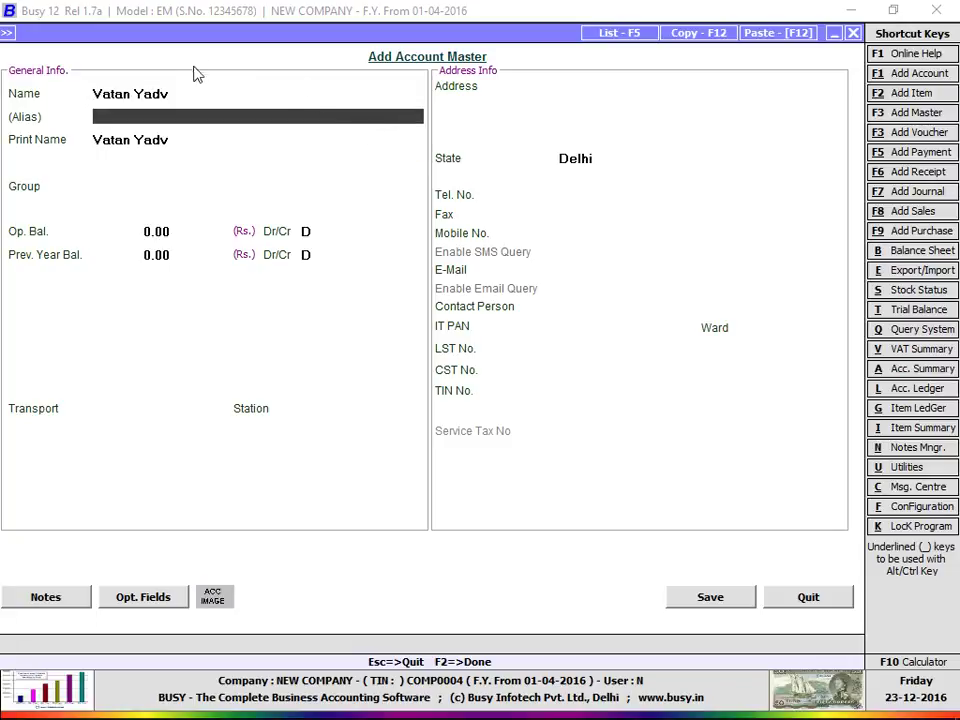
click(163, 93)
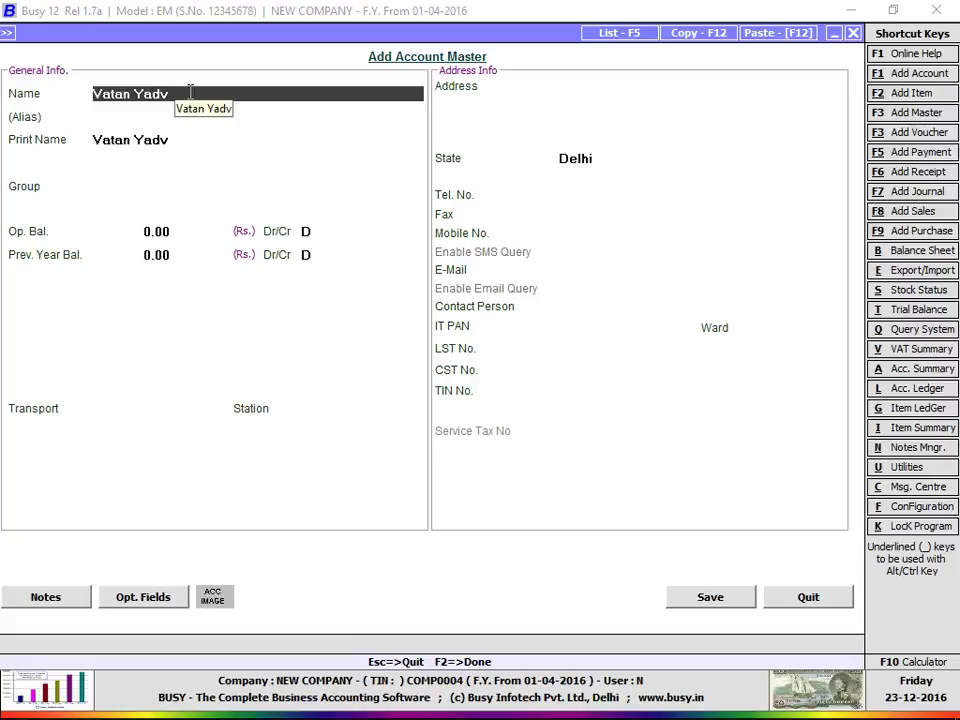
text(a)
key(Return)
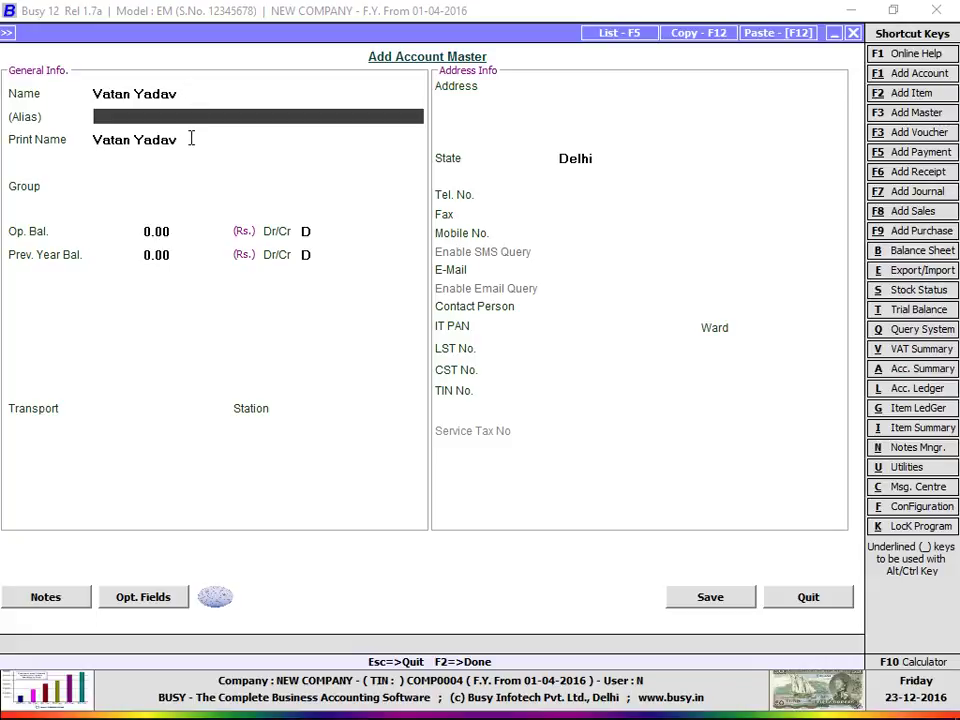
key(Escape)
key(Escape)
key(Escape)
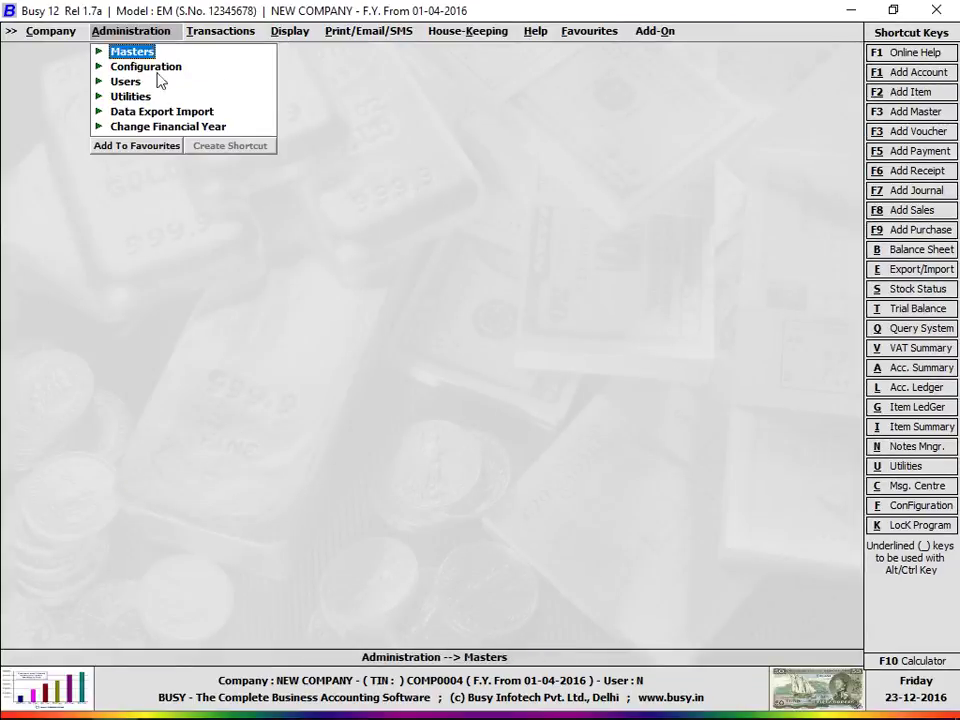
Step: Open the Advanced document configuration under Configuration > Invoice / Document Printing
click(130, 66)
click(155, 216)
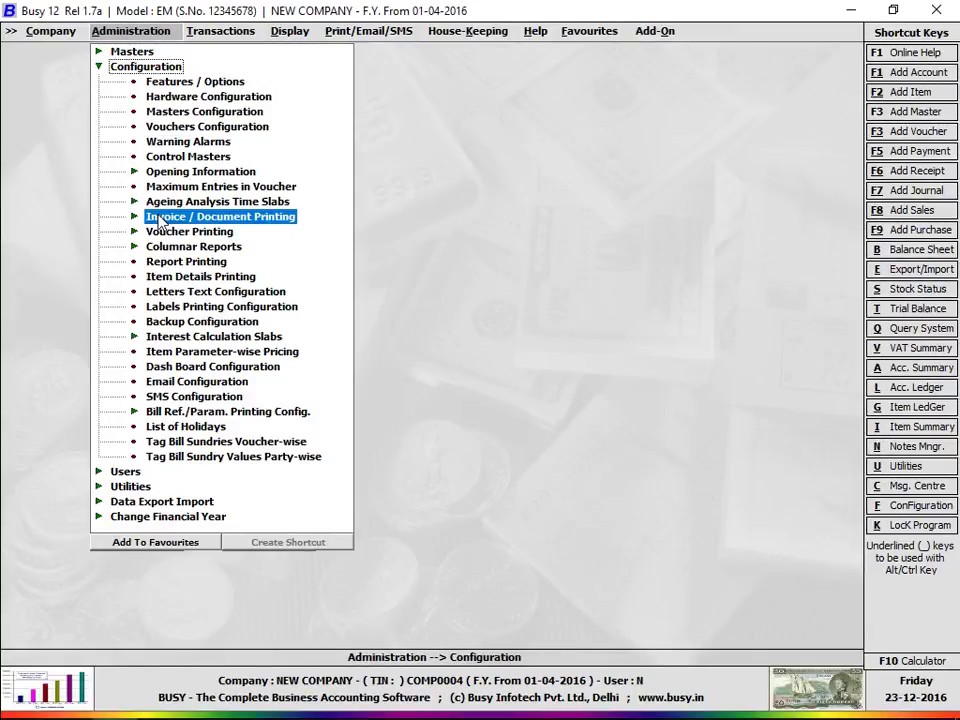
click(195, 232)
key(Escape)
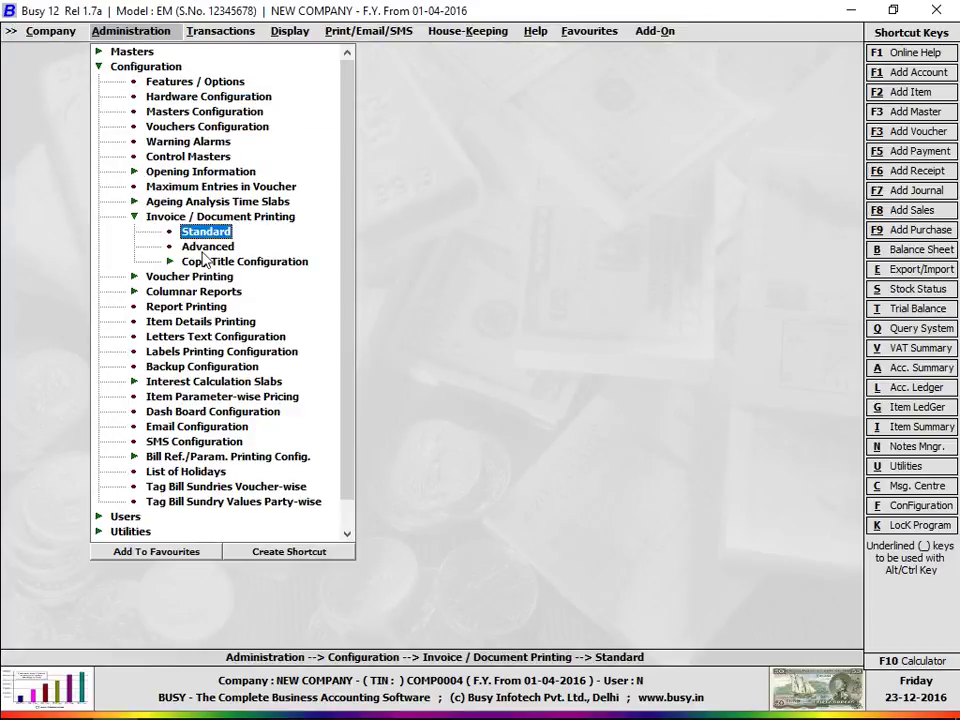
click(205, 248)
Step: Expand Sales Invoice, select Slip Format and open its Header script
click(103, 127)
double_click(100, 113)
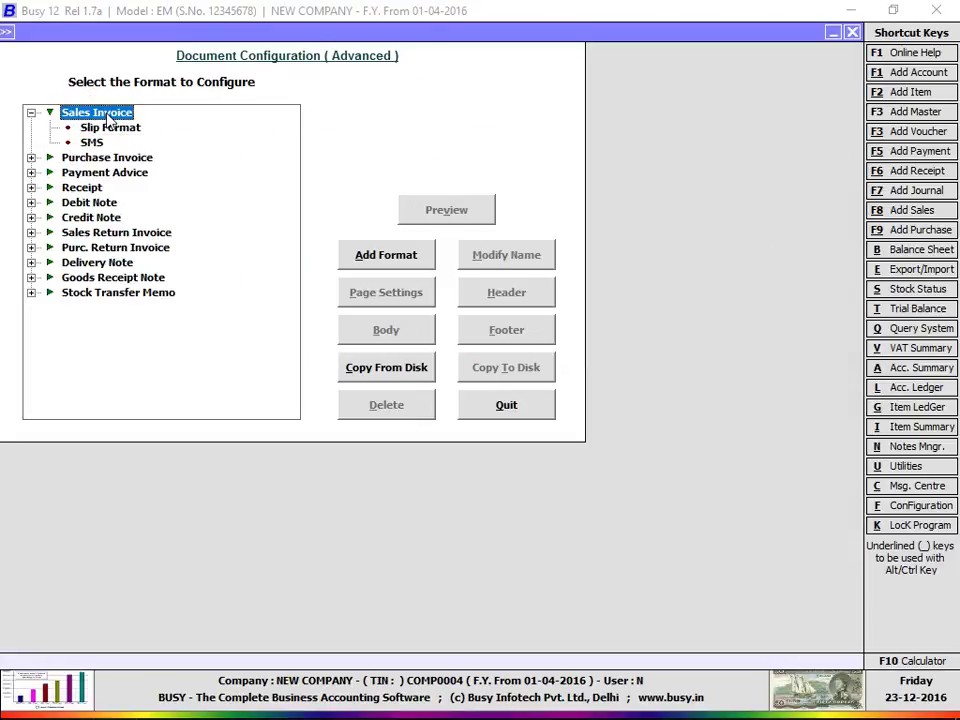
click(105, 128)
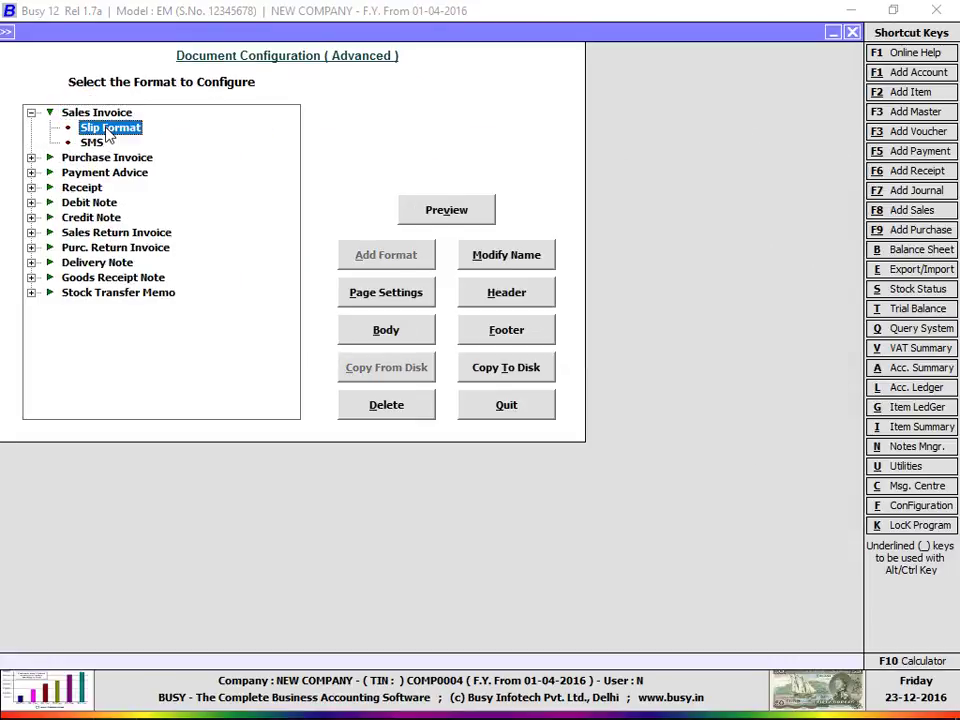
click(512, 293)
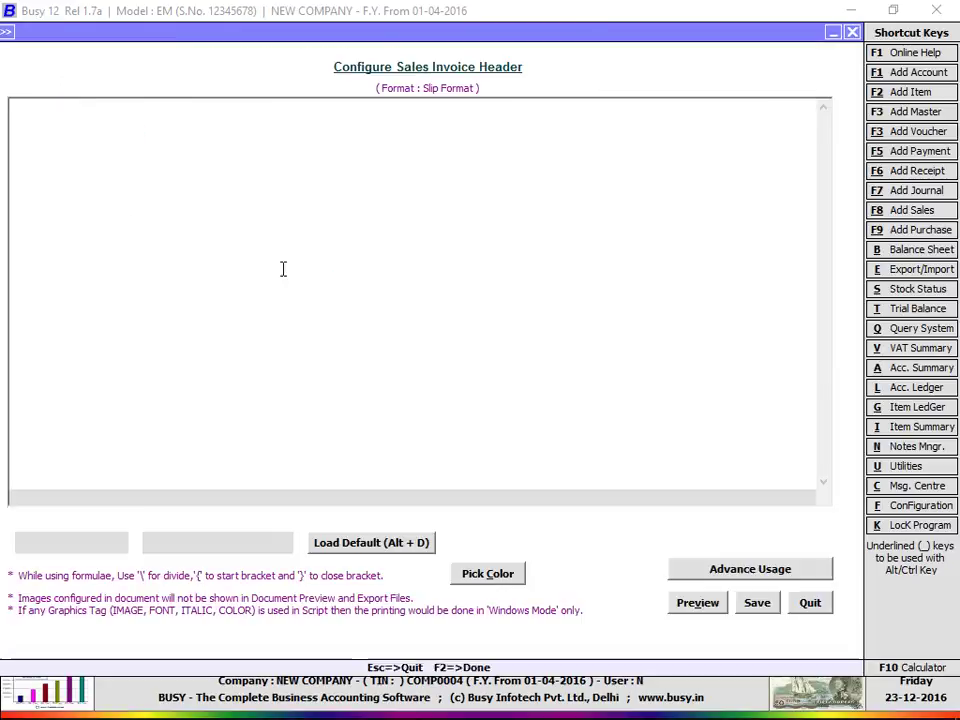
Step: Place the cursor on line 10 of the header script and show the Fields Available list (Alt+F4)
click(289, 242)
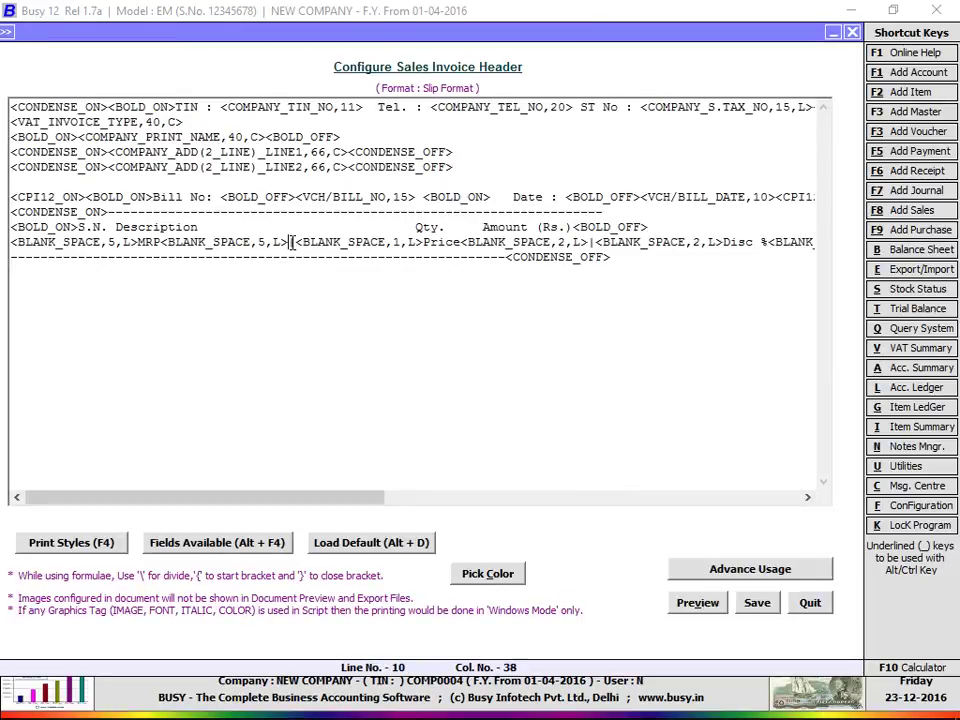
key(Escape)
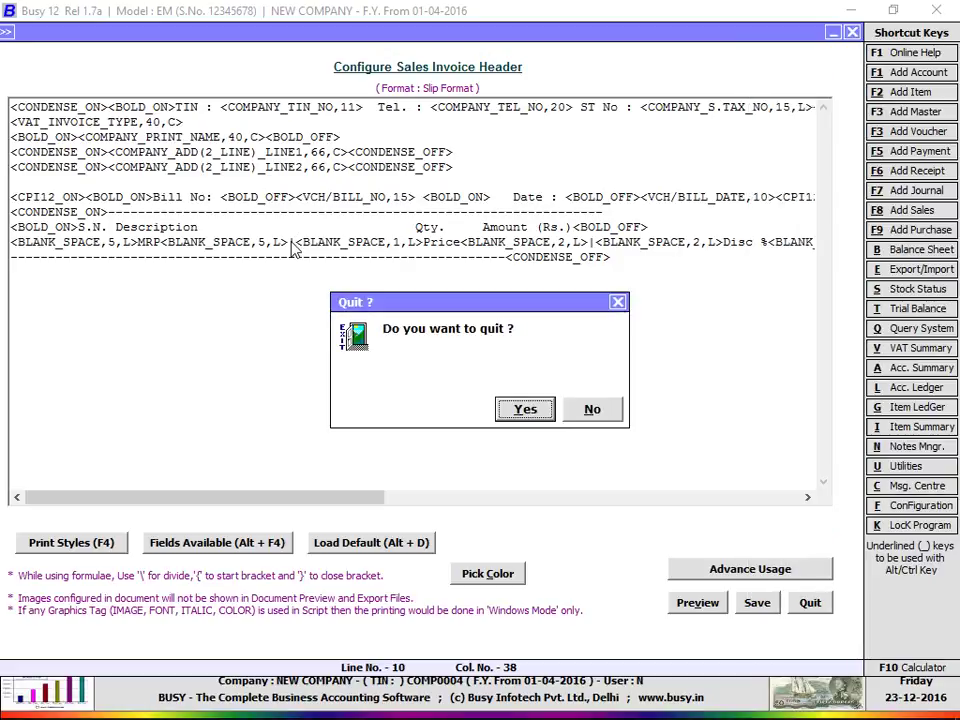
click(587, 412)
key(alt+F4)
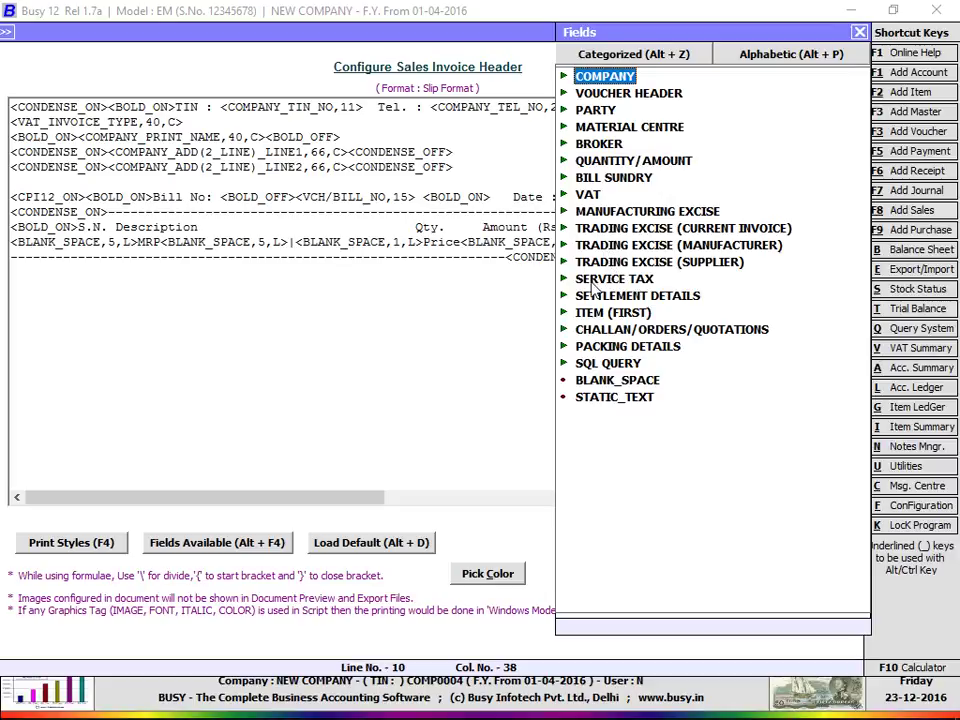
Step: Expand the PARTY field category and scroll through its available fields
key(Down)
key(Down)
key(Right)
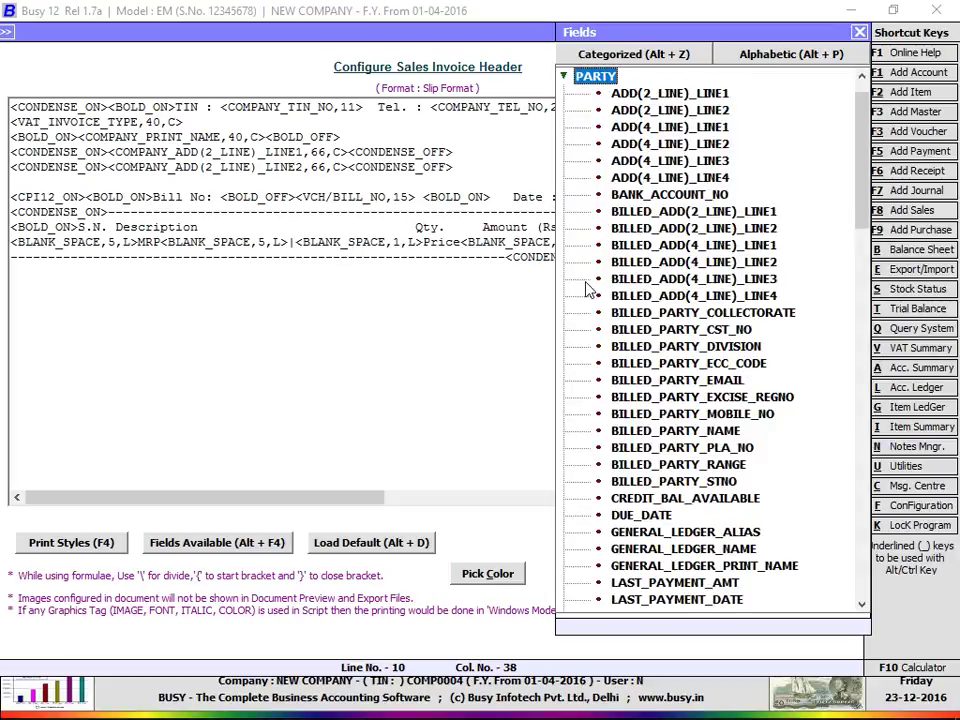
scroll(669, 334, down, 2)
scroll(676, 344, down, 7)
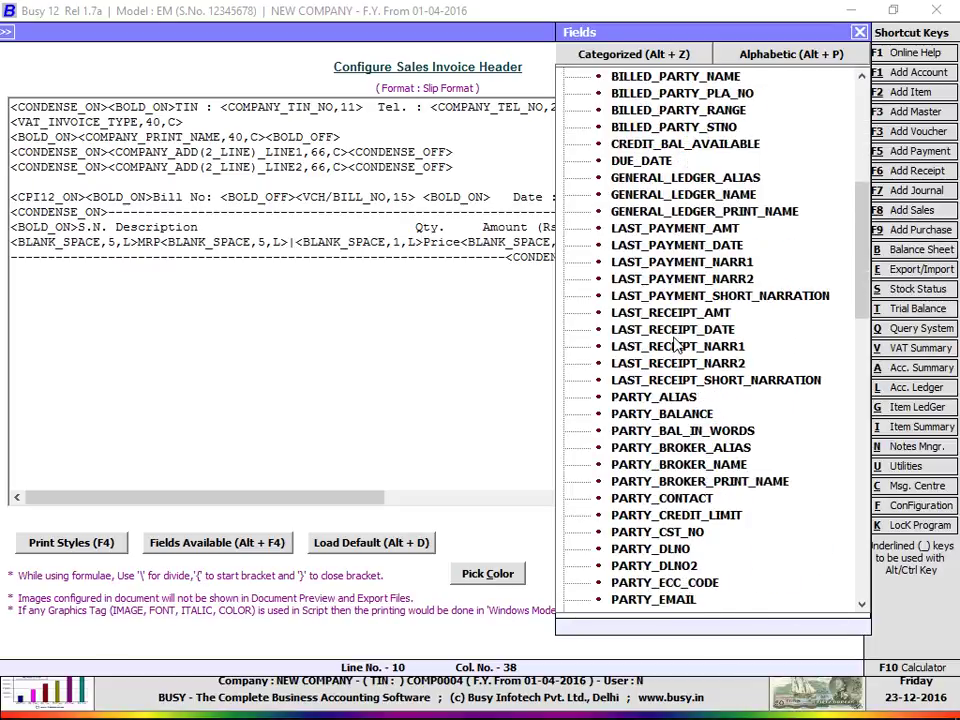
scroll(676, 344, down, 10)
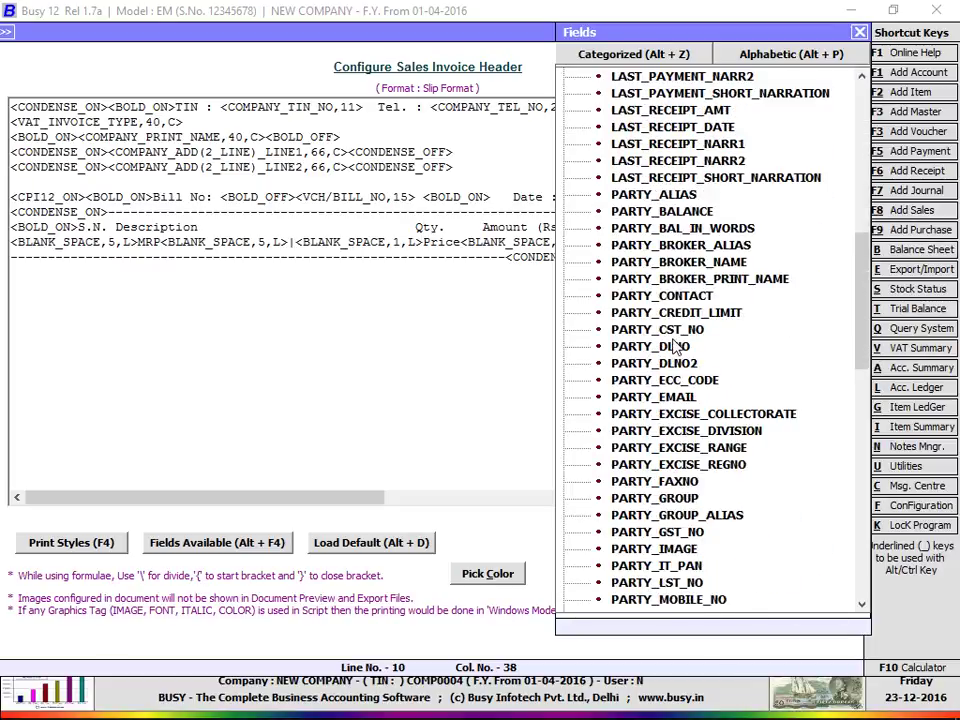
scroll(676, 347, down, 7)
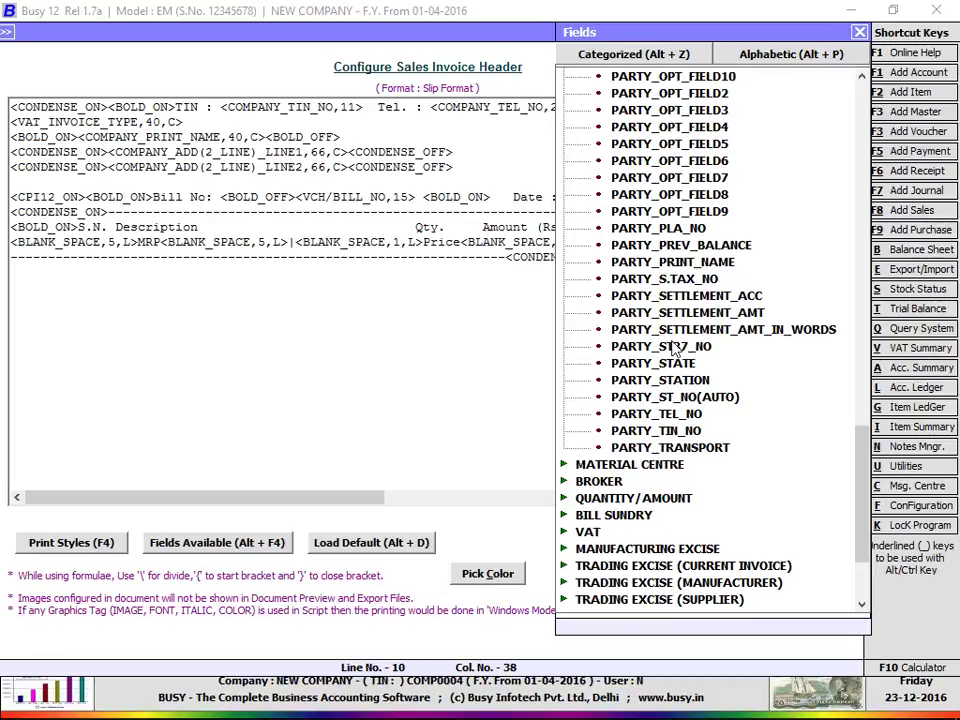
scroll(676, 347, up, 1)
scroll(676, 347, up, 2)
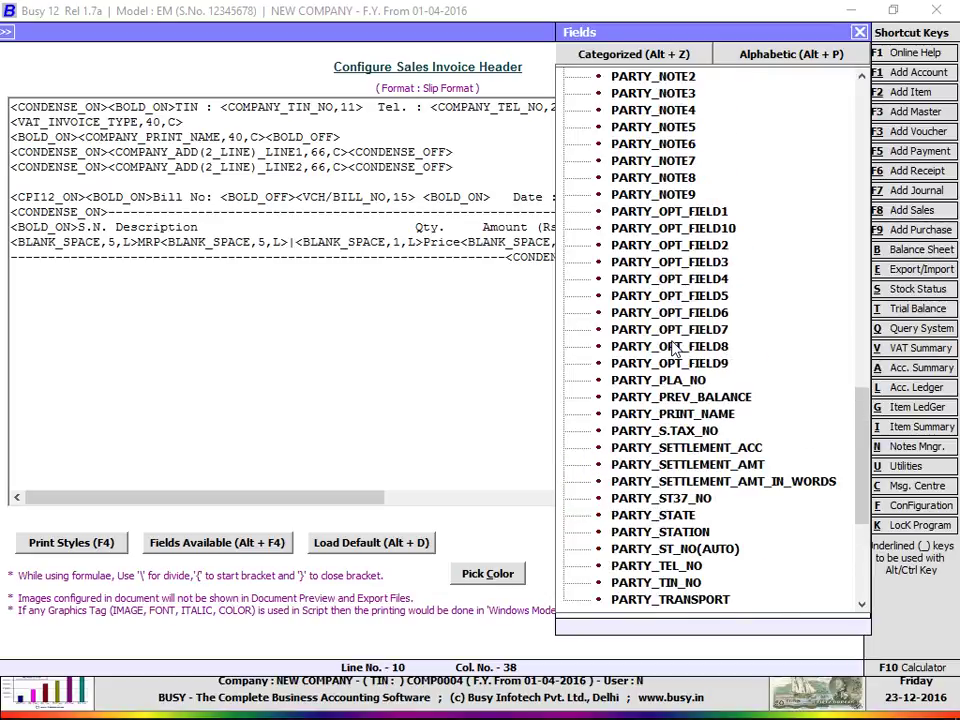
scroll(676, 347, up, 7)
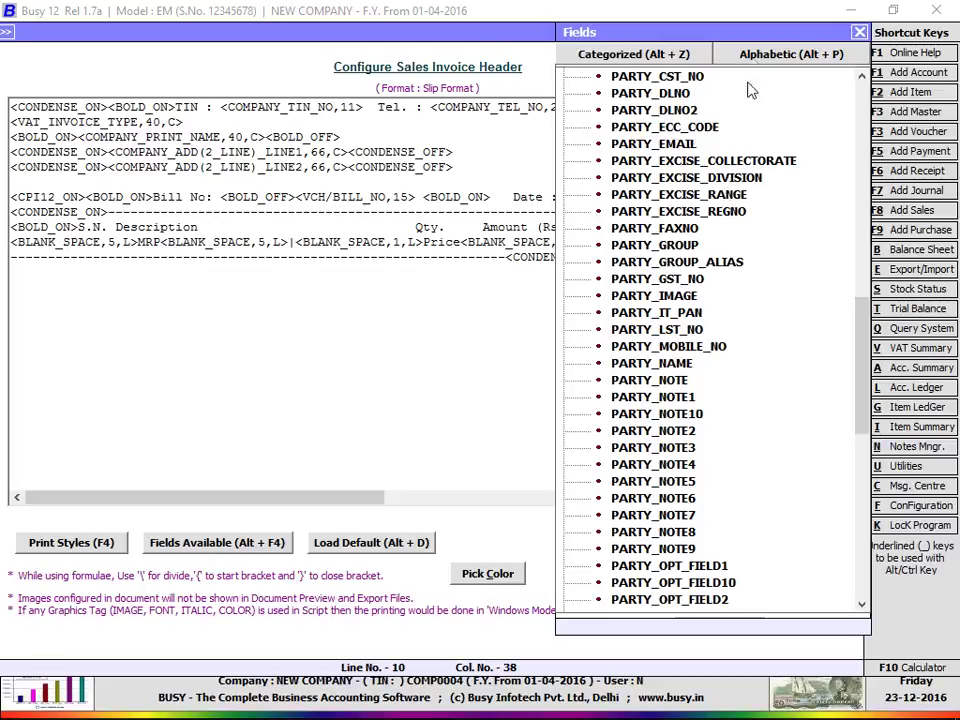
Step: Find PARTY_IMAGE in the alphabetical field list and insert <PARTY_IMAGE,0,0> into the header script
click(752, 58)
key(i)
key(m)
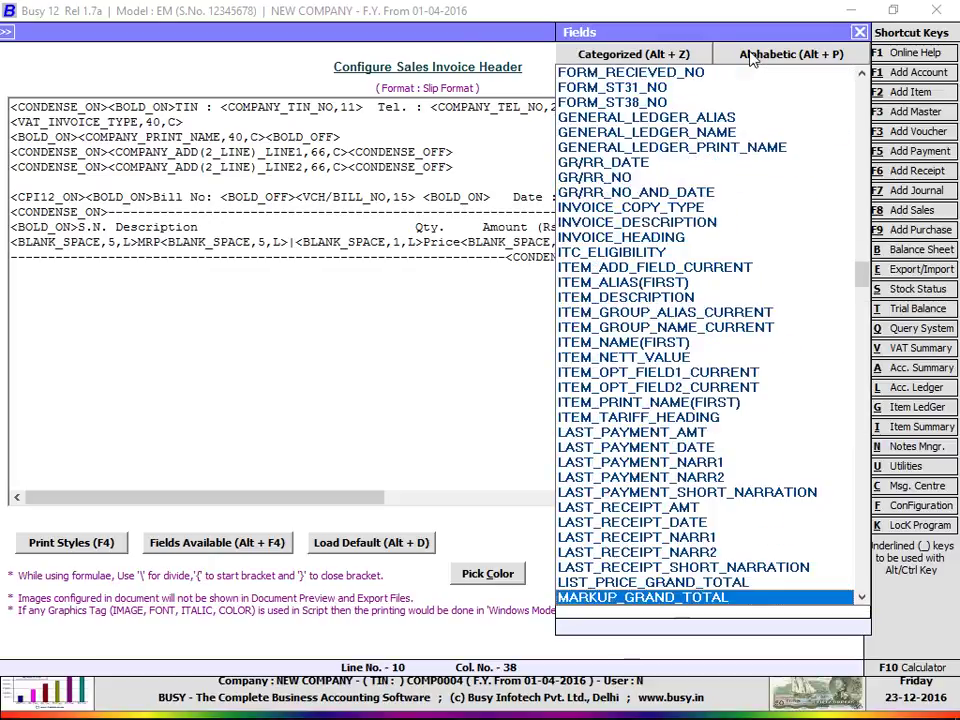
key(i)
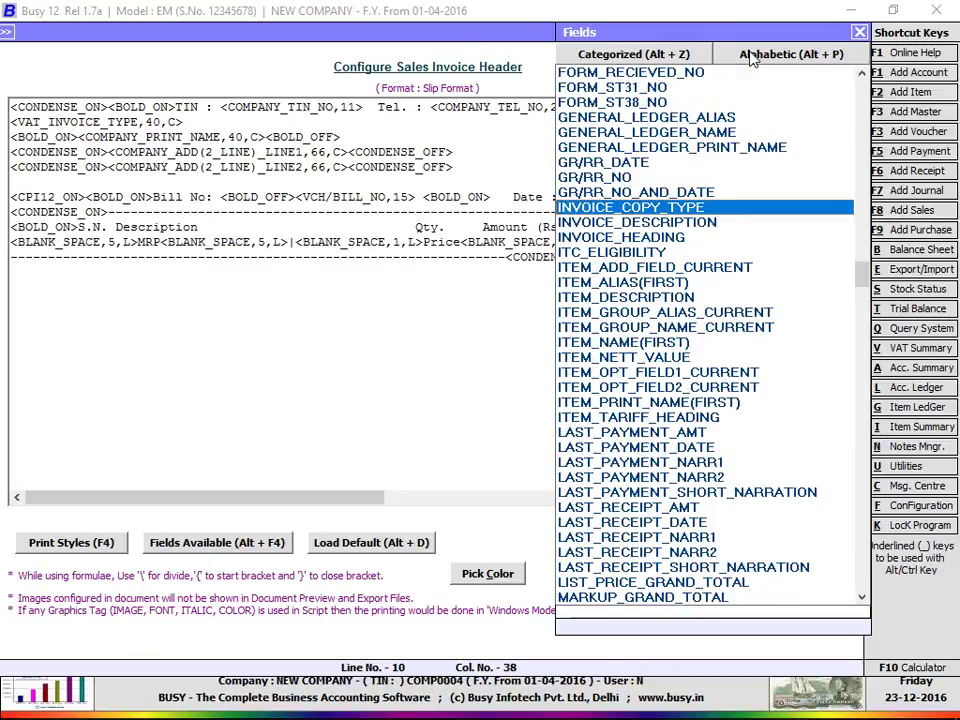
key(Down)
key(Down)
key(Down)
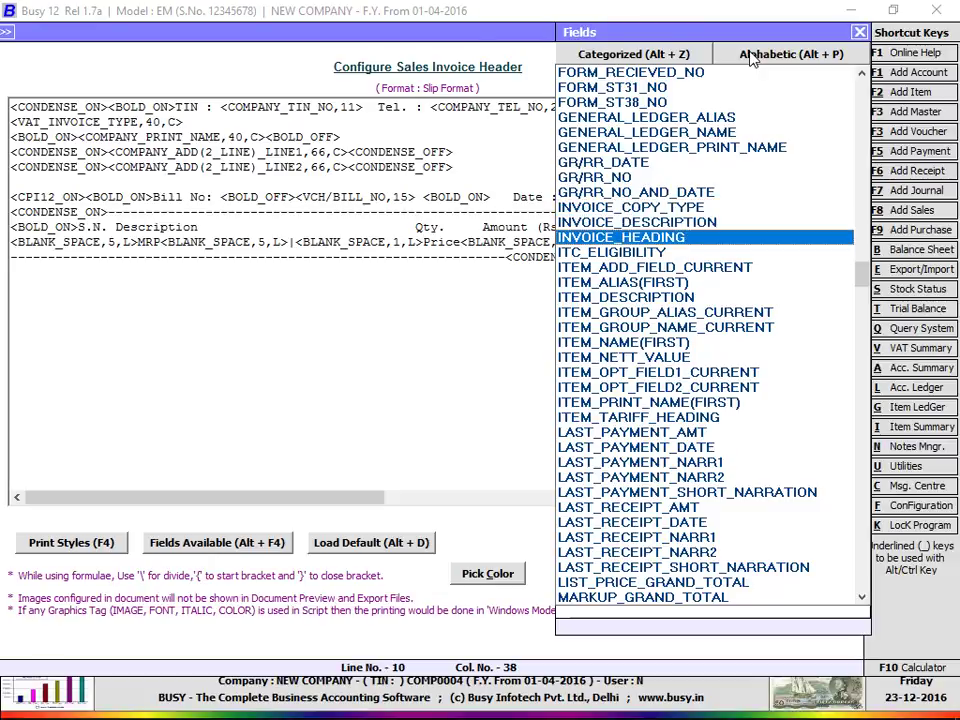
key(Down)
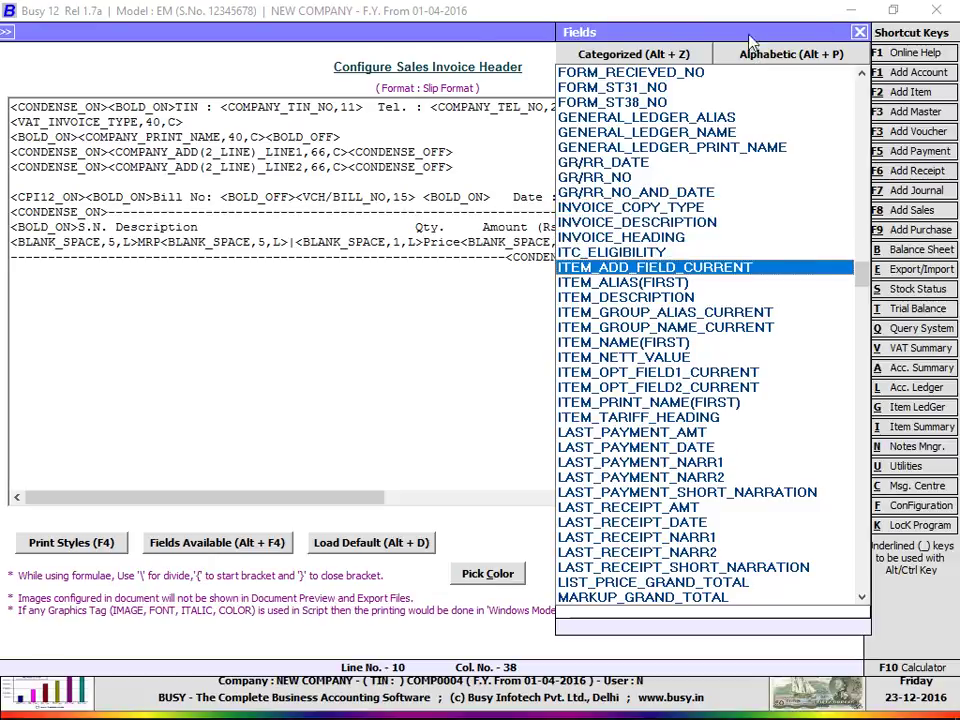
click(668, 55)
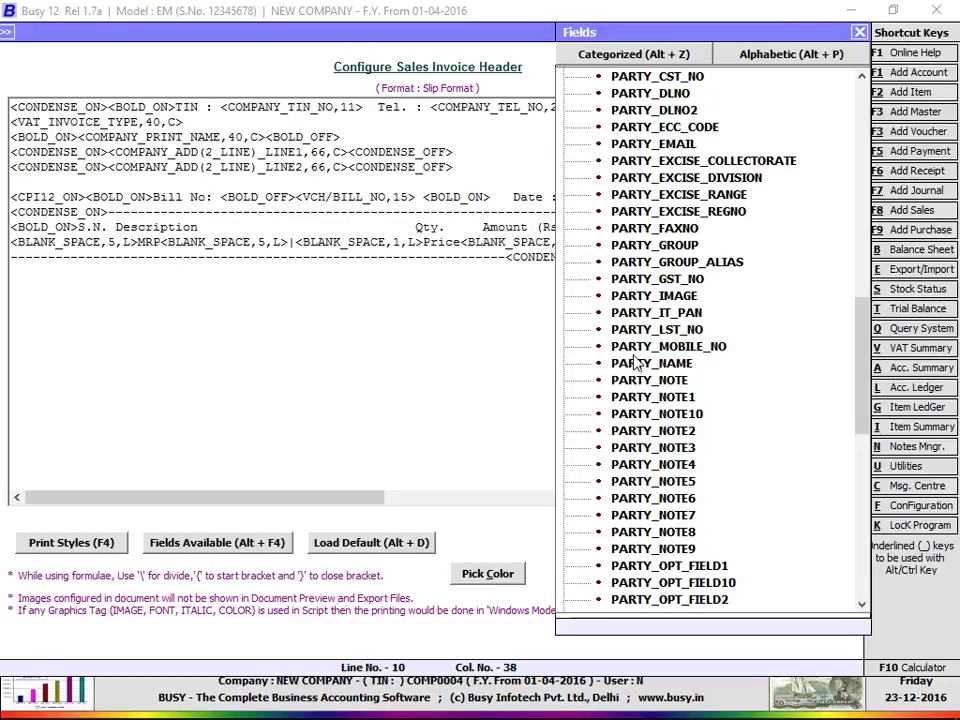
click(650, 298)
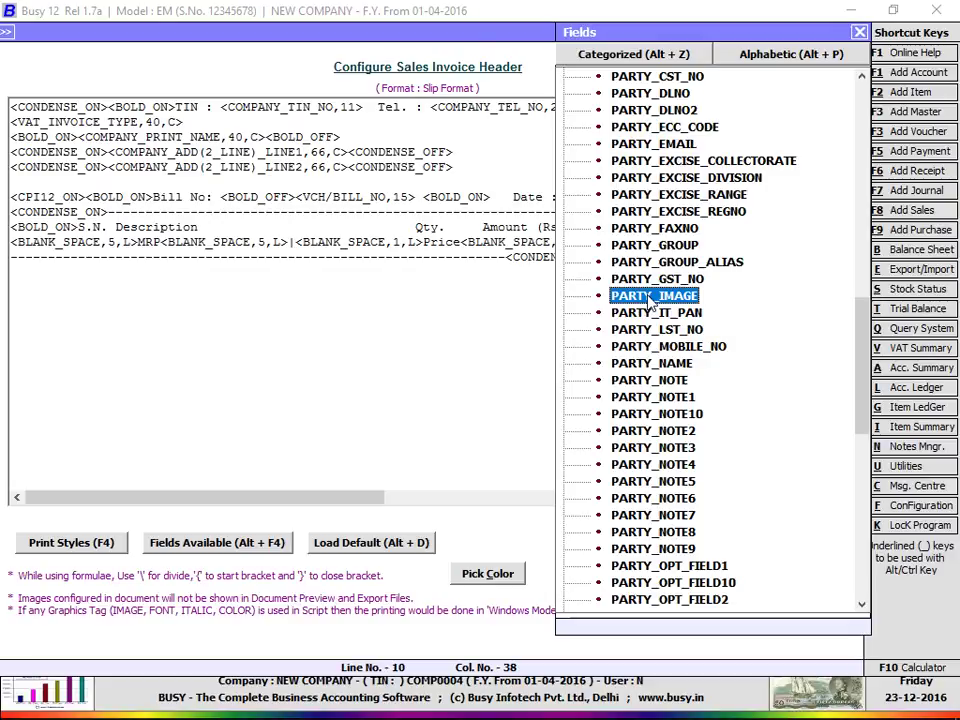
double_click(652, 297)
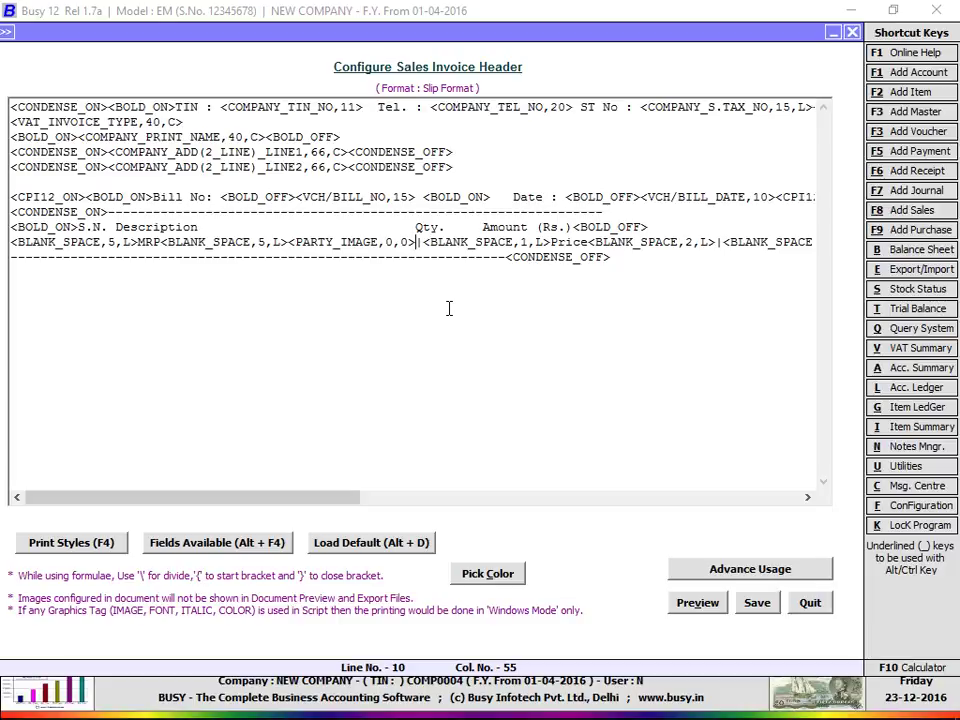
Step: Quit the header editor, confirming the exit, and leave document printing configuration
key(Escape)
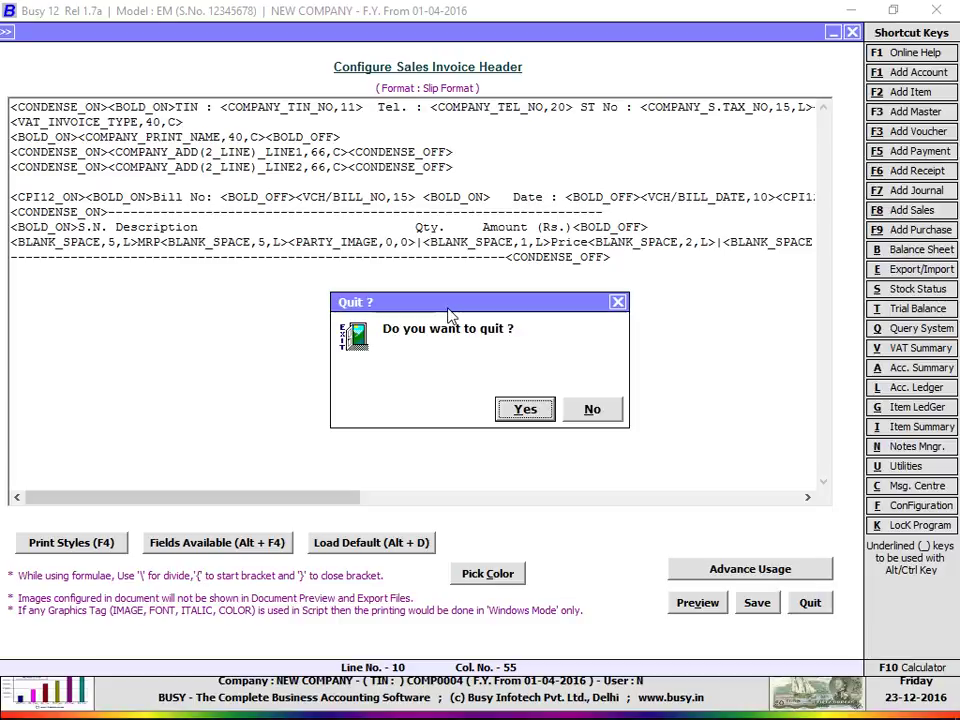
key(Return)
key(Escape)
key(Escape)
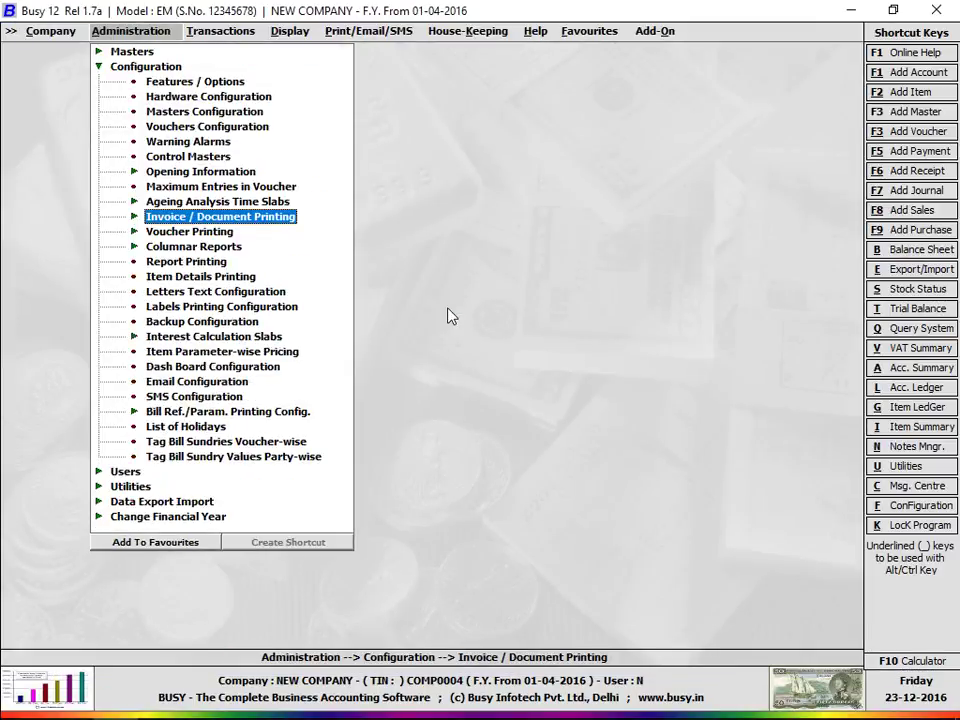
Step: Start a new sales voucher entry via Transactions > Sales > Add
key(Up)
key(Up)
key(Up)
key(Up)
key(Up)
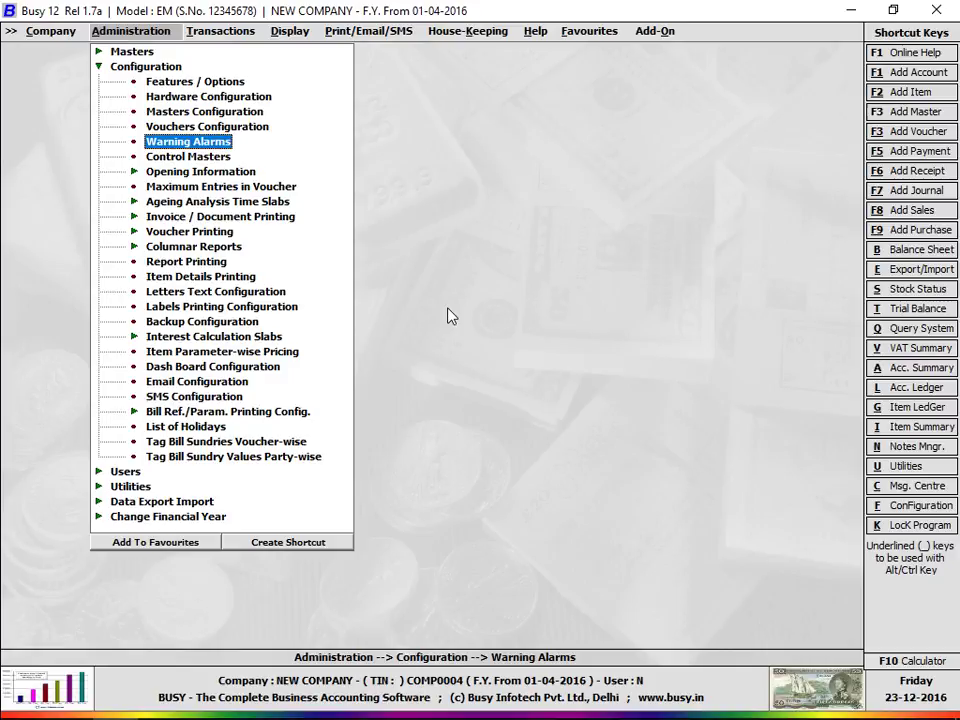
key(Up)
key(Up)
key(Up)
key(Up)
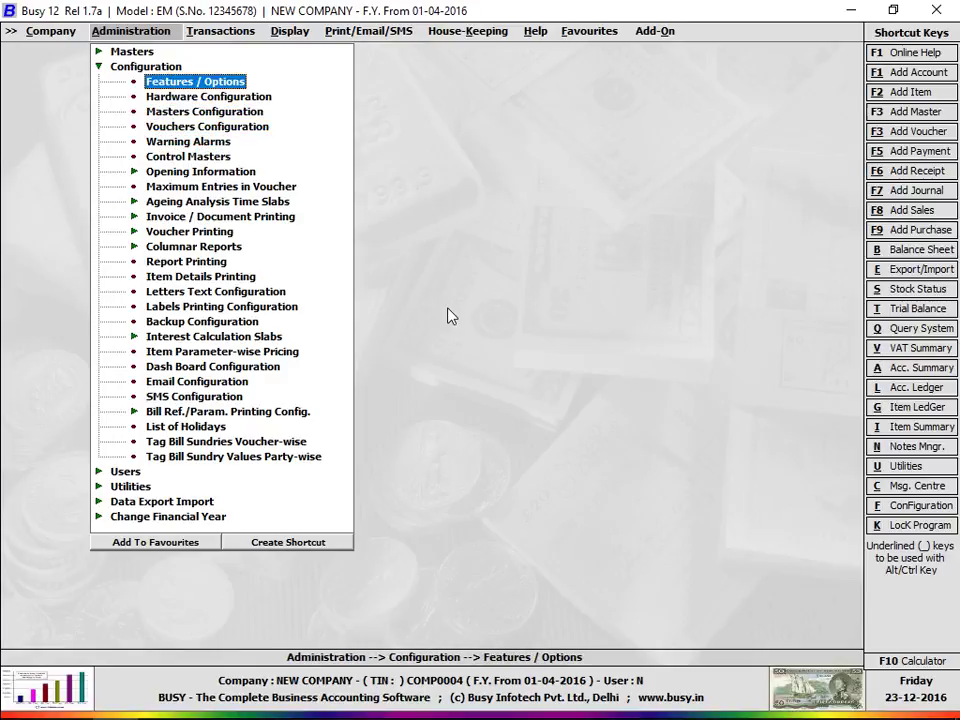
key(Right)
key(Return)
key(Return)
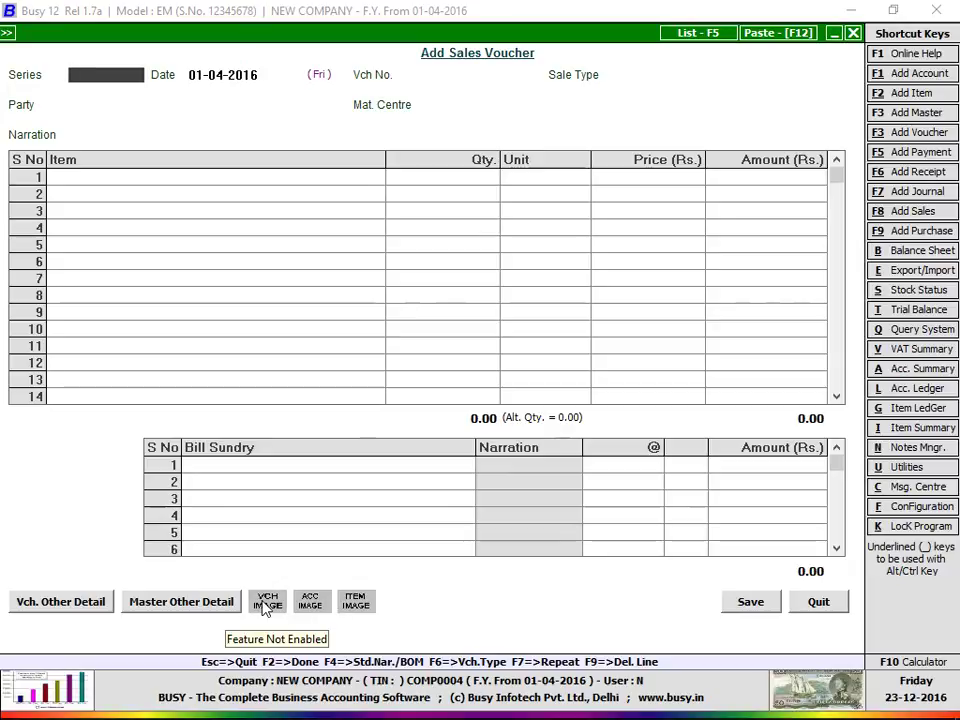
Step: From the new sales voucher, open Voucher Configuration and view the Sales Main series settings
key(Return)
click(28, 602)
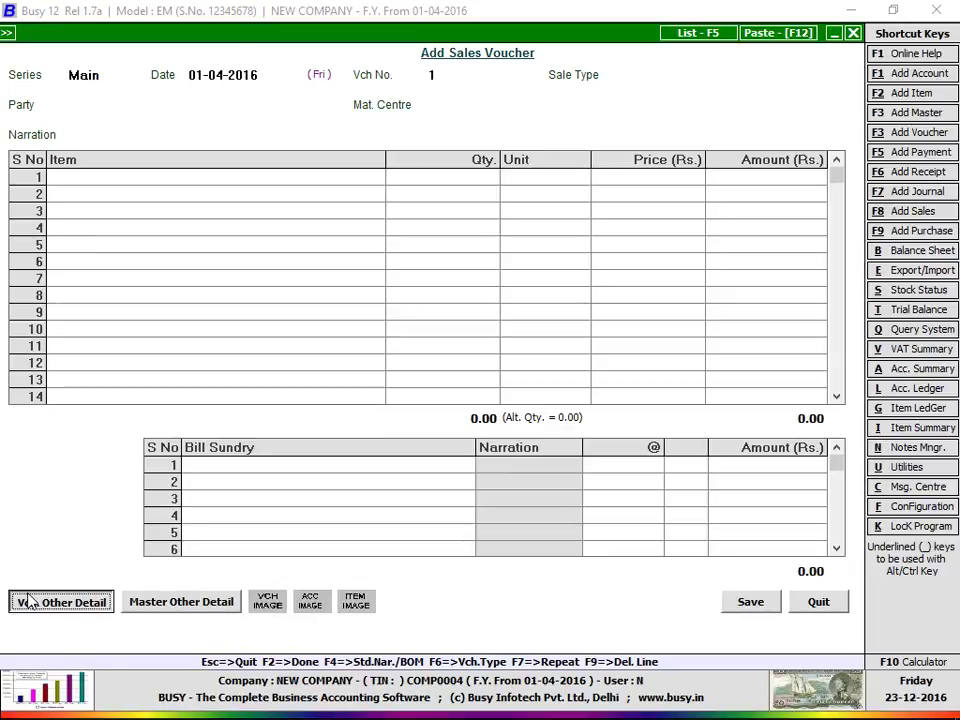
click(83, 607)
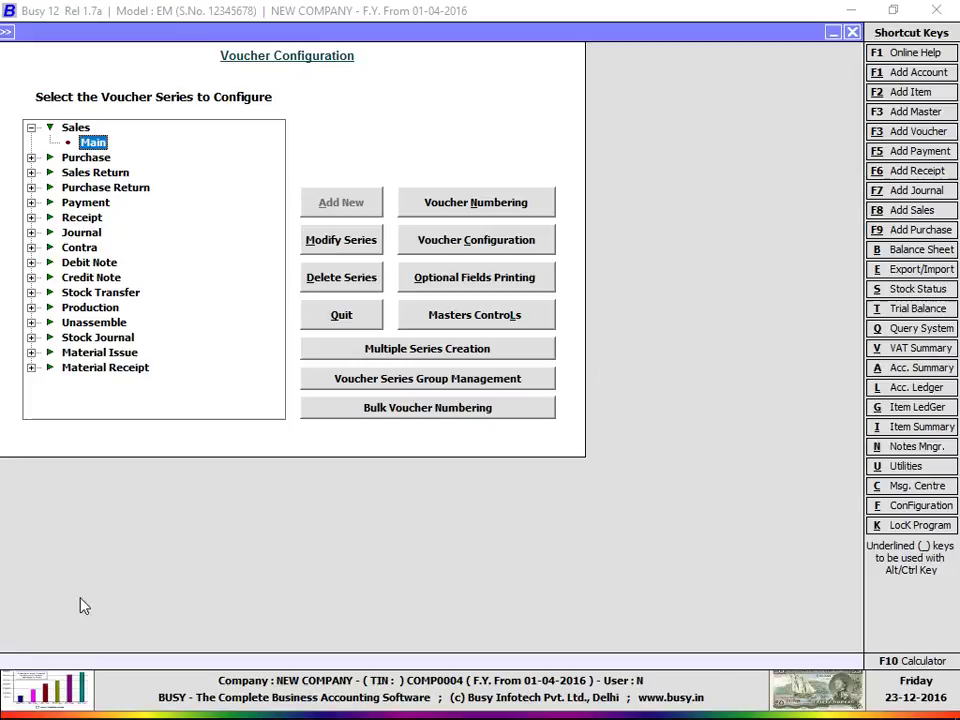
click(457, 250)
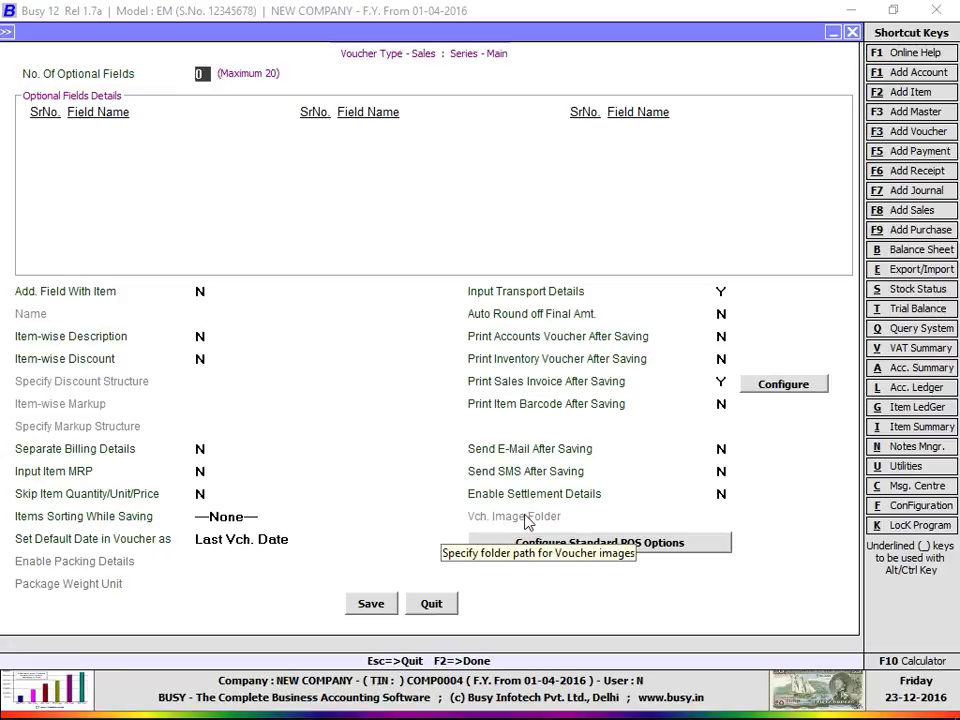
key(Escape)
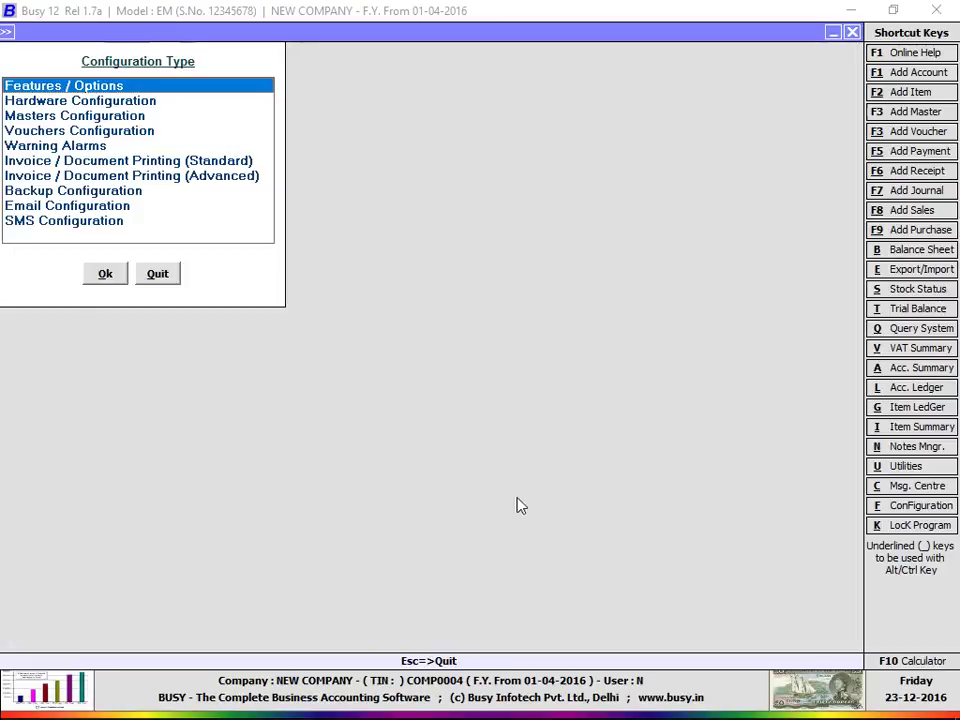
Step: Enable Maintain Image with Inventory Vouchers in Inventory Features / Options and save
double_click(26, 84)
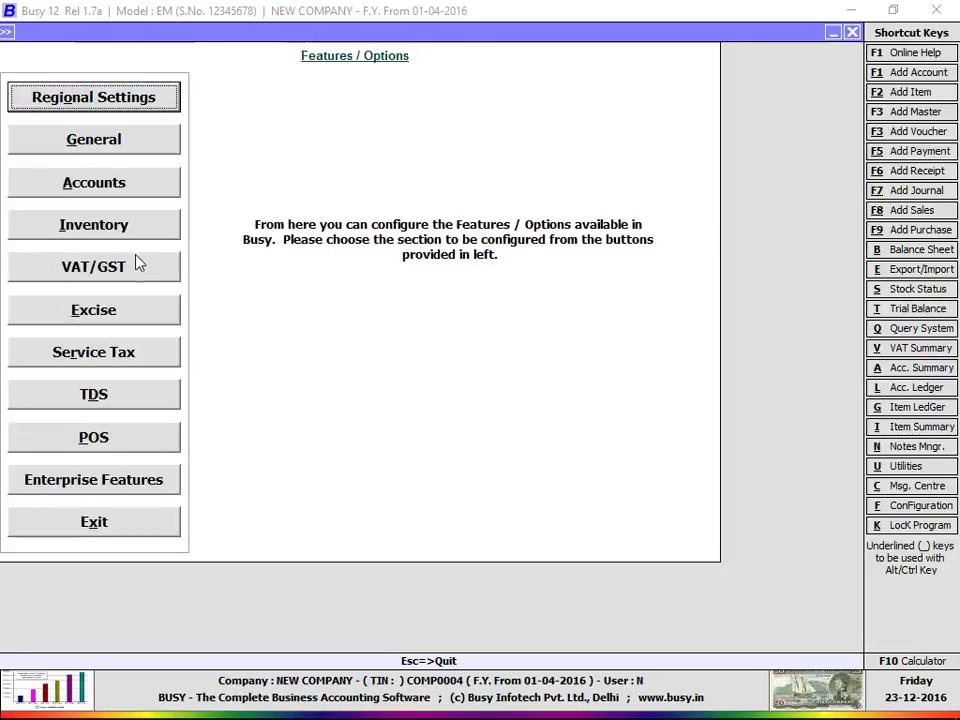
click(138, 223)
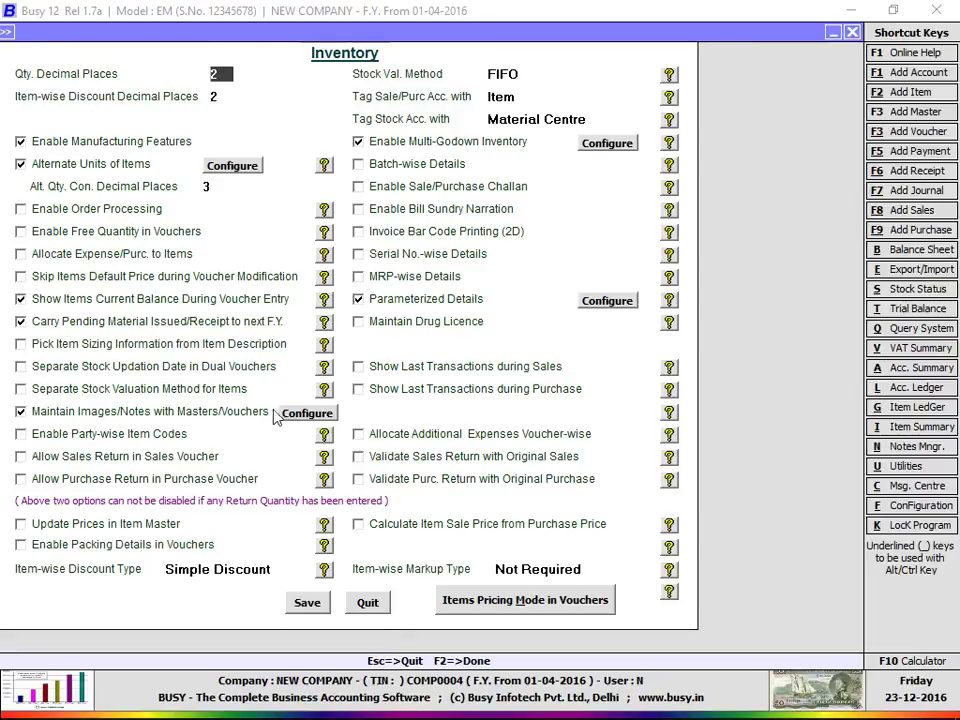
click(315, 413)
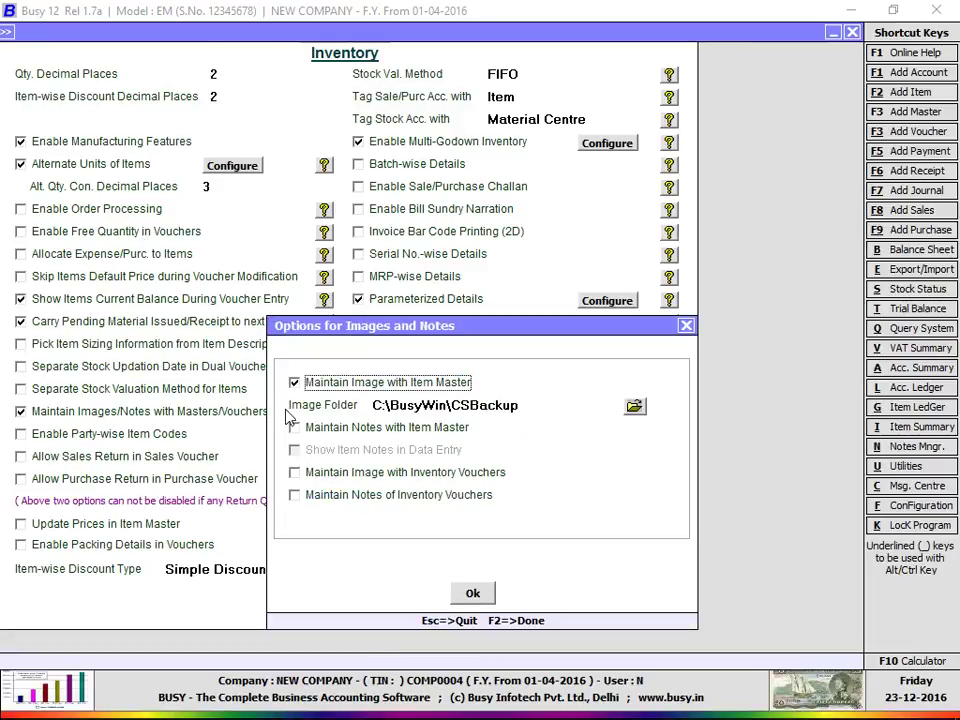
click(337, 480)
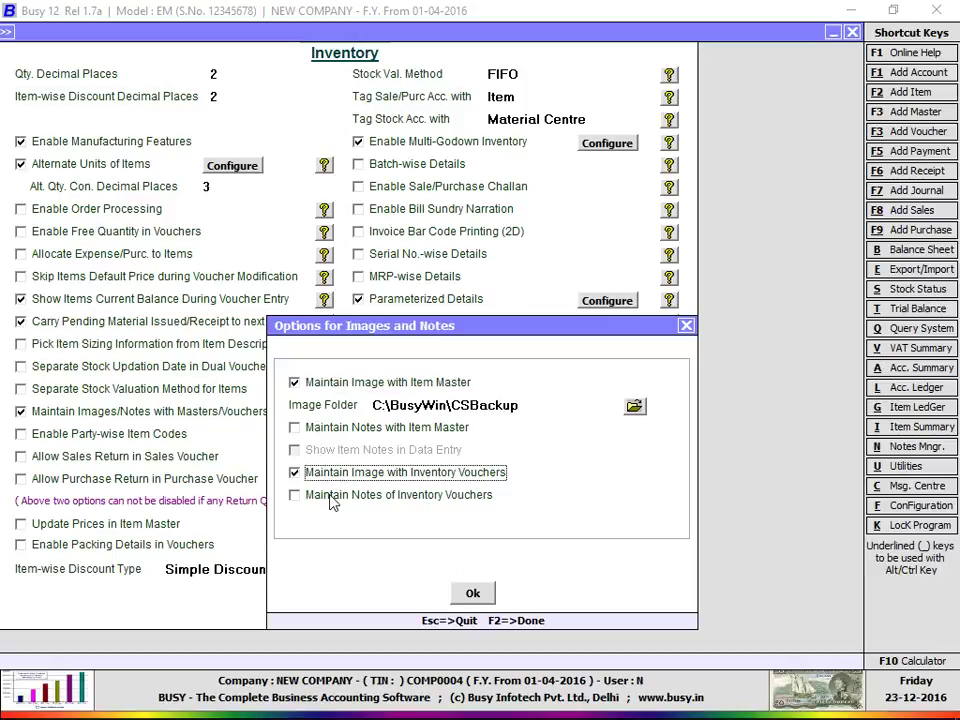
click(330, 428)
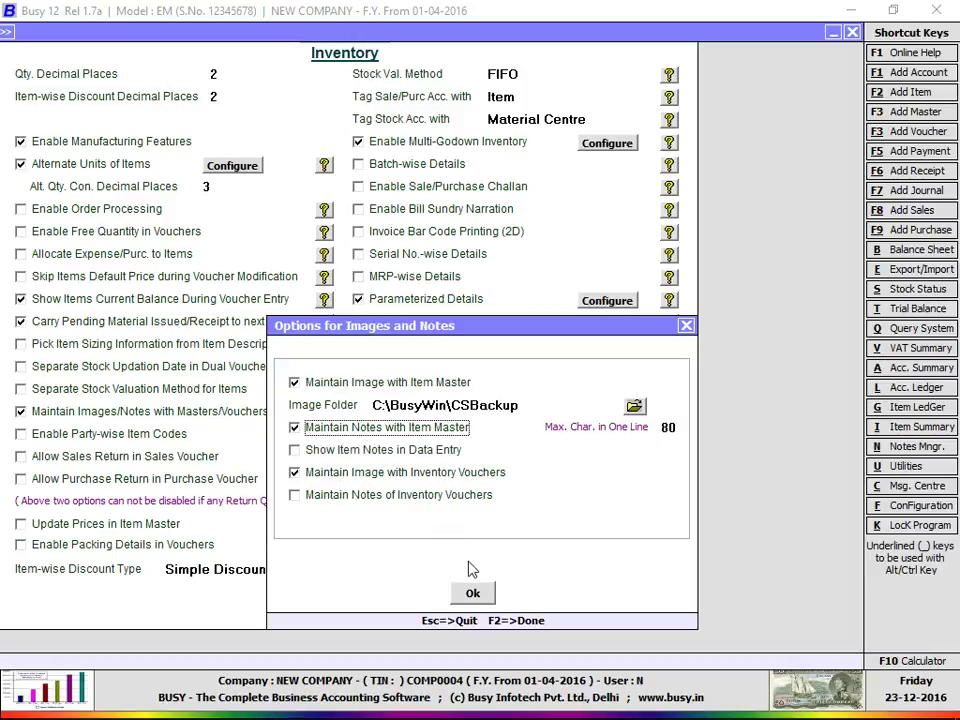
click(398, 428)
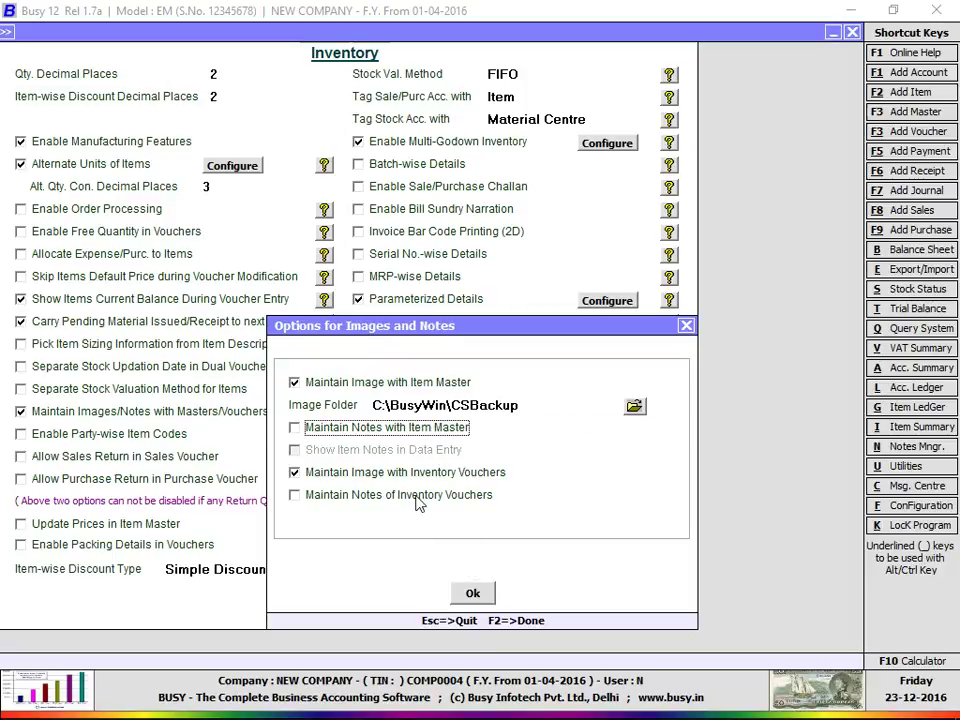
click(472, 594)
click(308, 603)
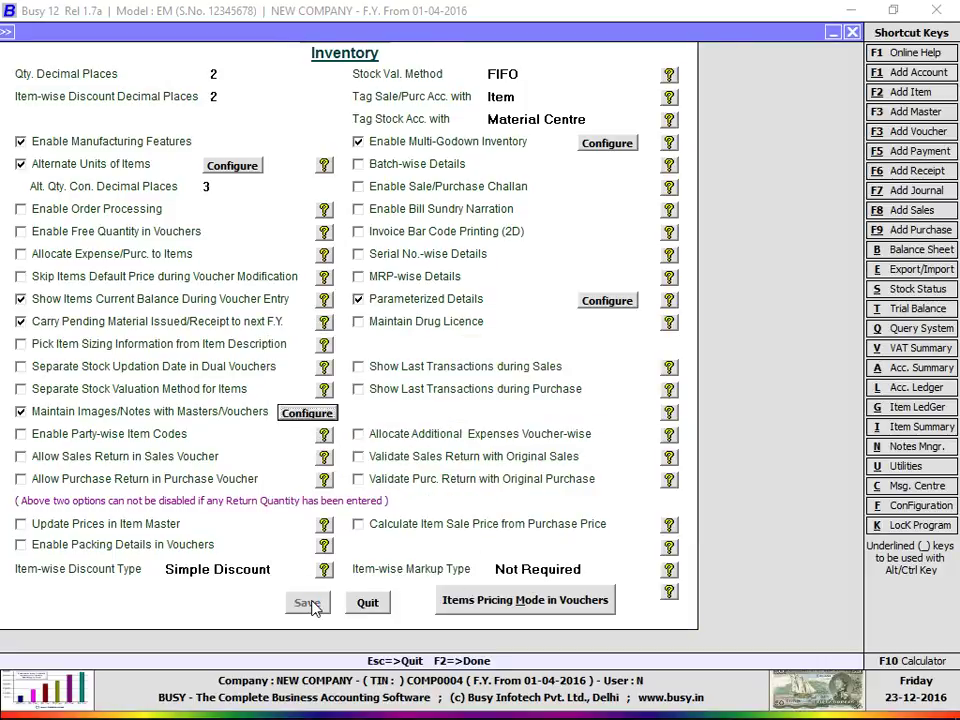
key(Escape)
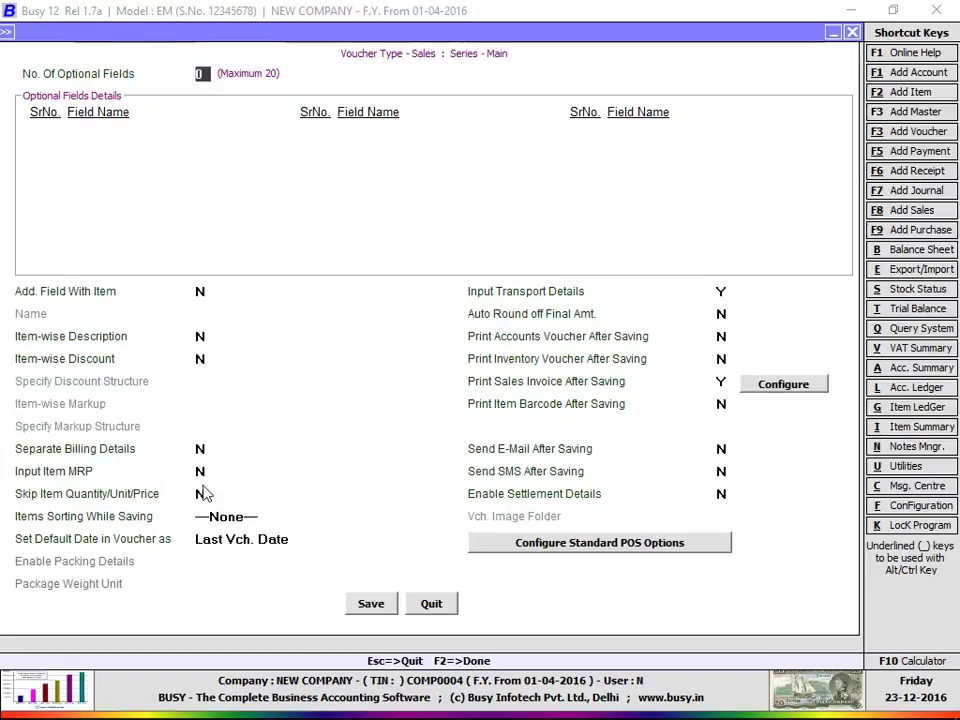
Step: Reopen Sales Main settings and set Vch. Image Folder to C:\BusyWin\CSBackup
key(Escape)
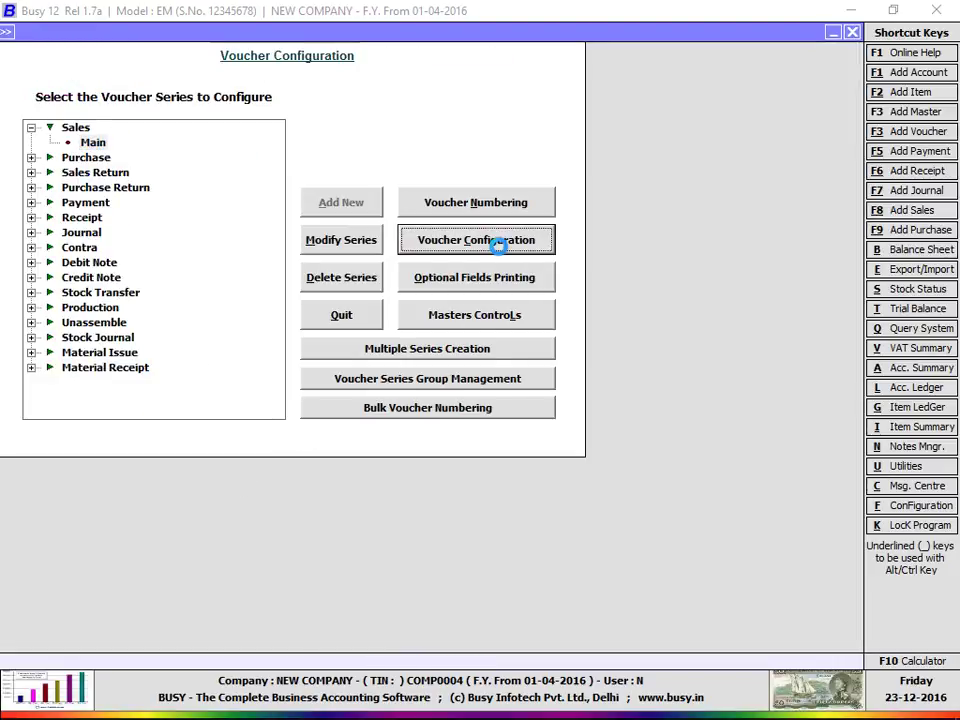
click(497, 241)
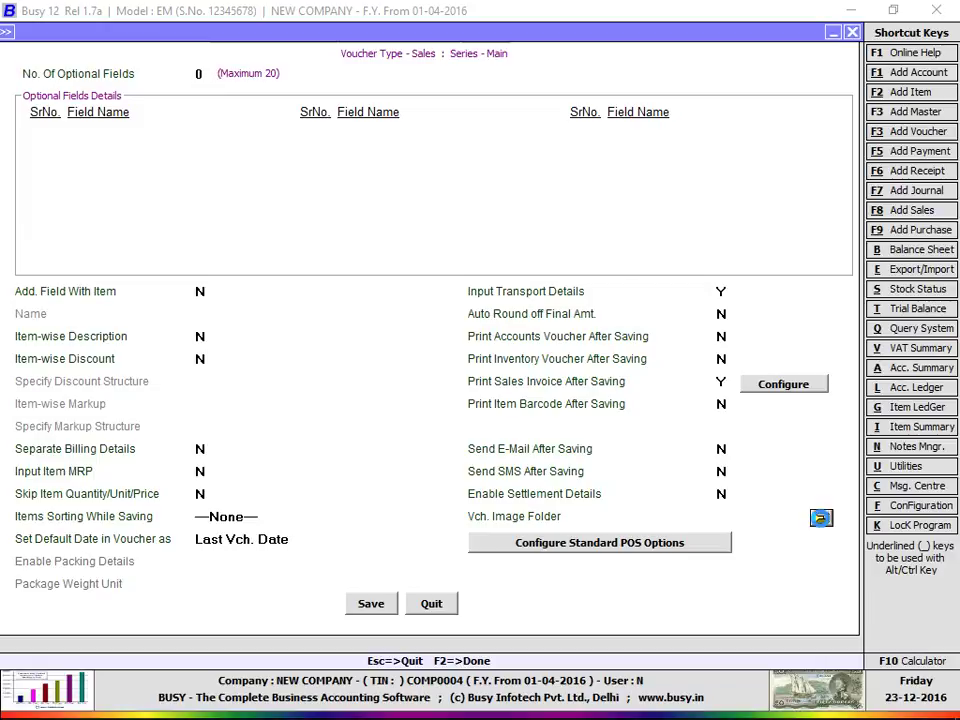
click(820, 518)
double_click(456, 413)
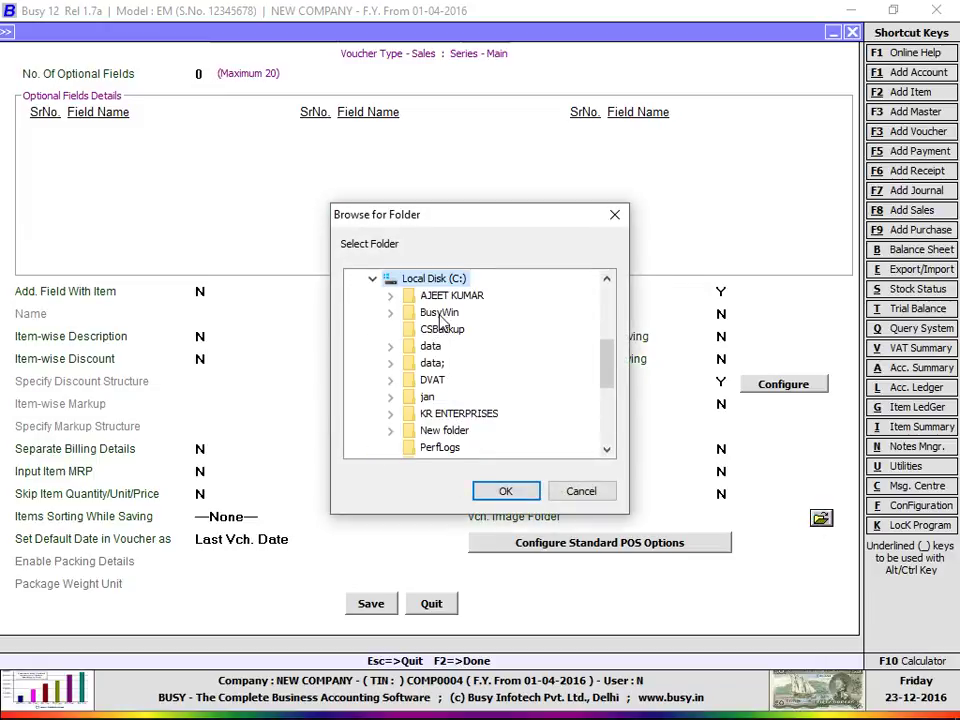
double_click(440, 312)
click(455, 330)
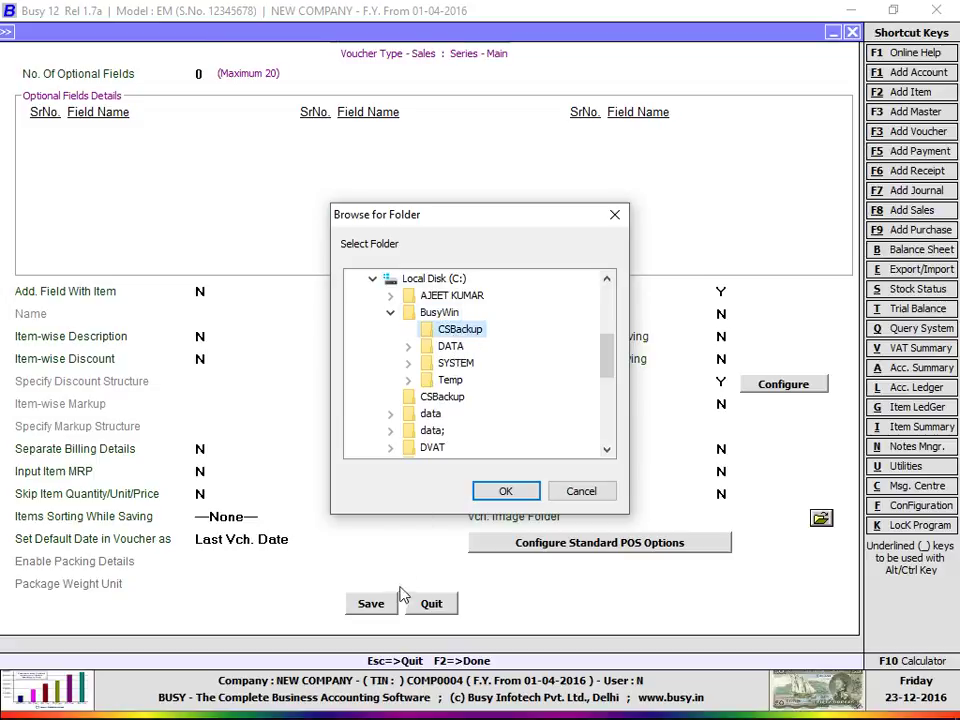
click(503, 491)
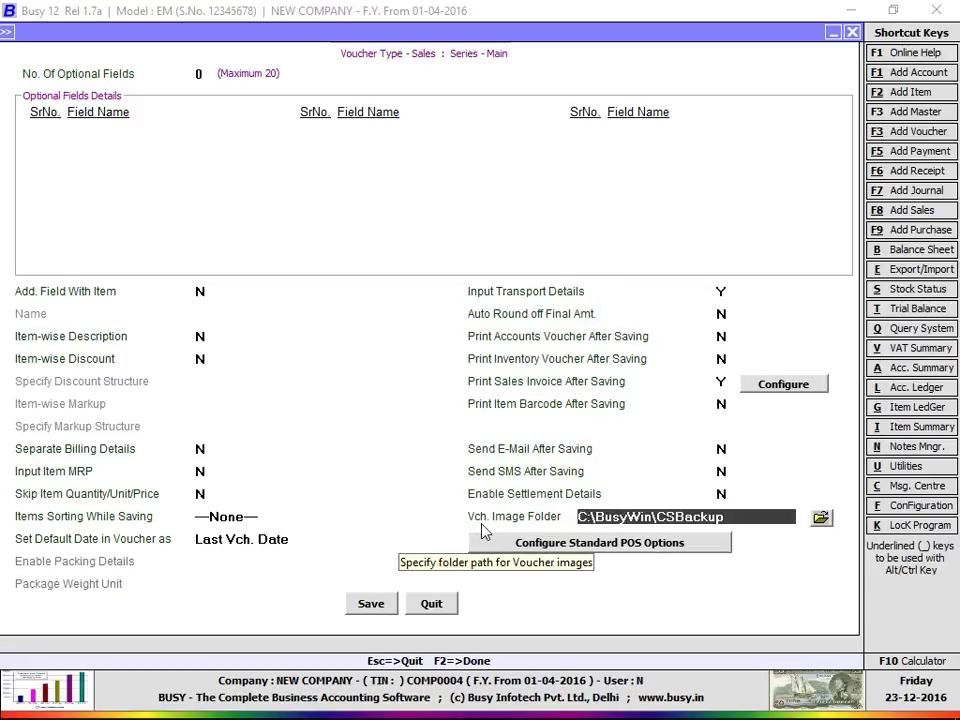
Step: Save the Sales Main series settings with the CSBackup image folder
click(372, 604)
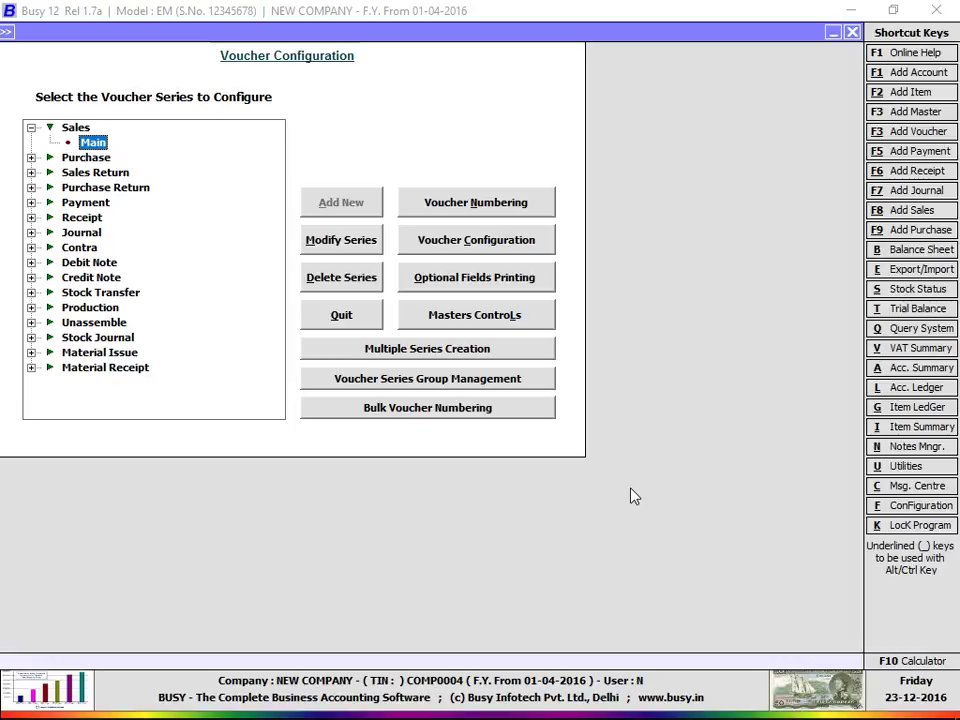
click(722, 701)
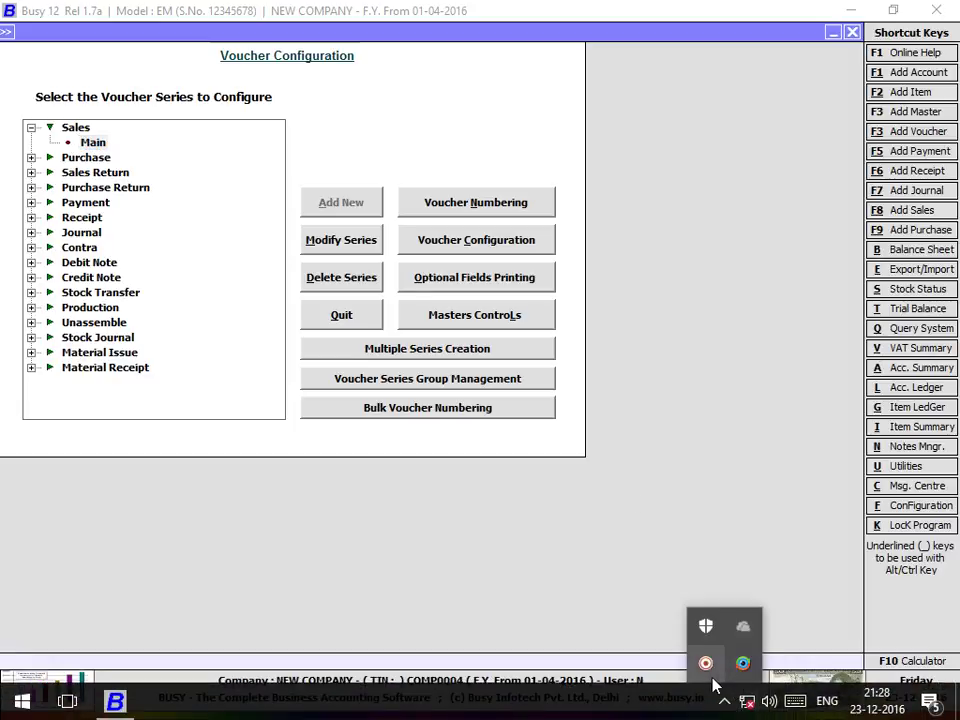
click(705, 663)
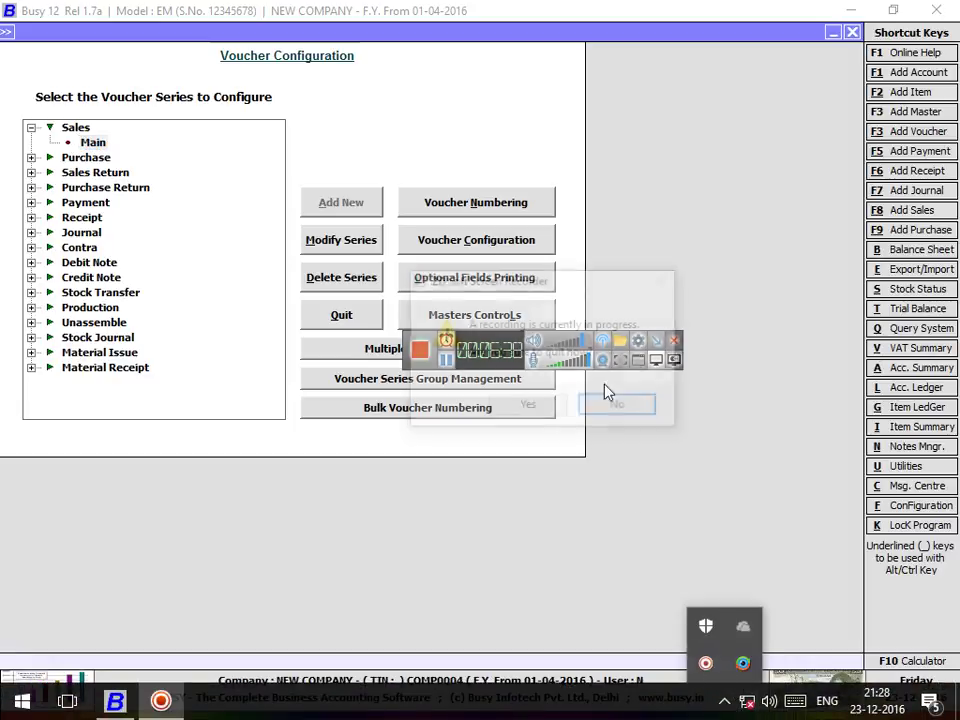